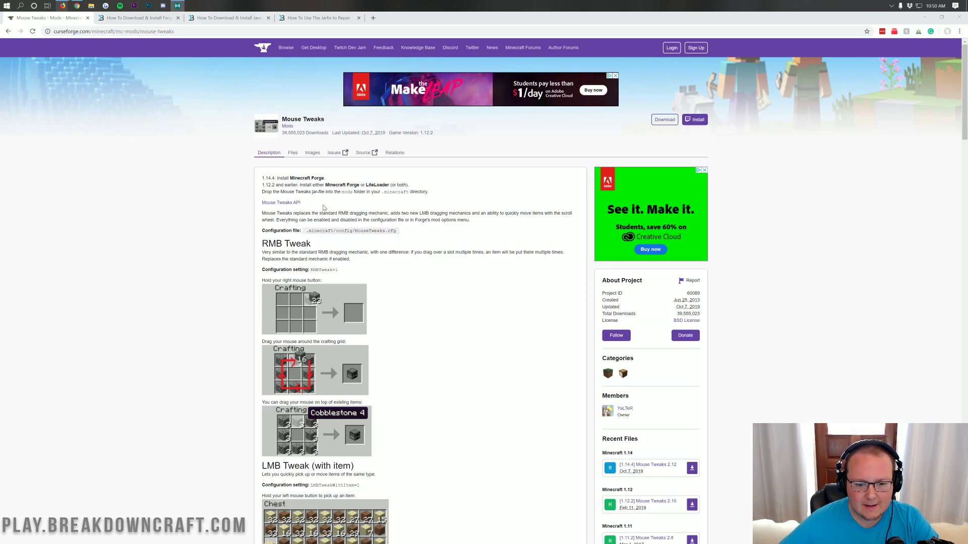
Read the Mouse Tweaks mod description, examining the RMB Tweak, LMB Tweak, Wheel Tweak and Compatibility sections
{"action": "scroll", "coordinate": [323, 207], "scroll_direction": "down", "scroll_amount": 4}
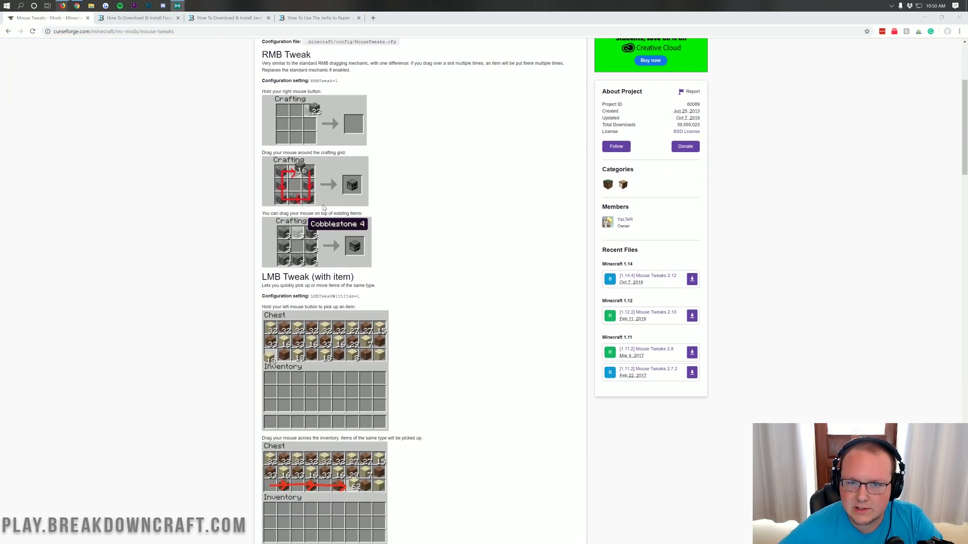
{"action": "scroll", "coordinate": [323, 208], "scroll_direction": "down", "scroll_amount": 3}
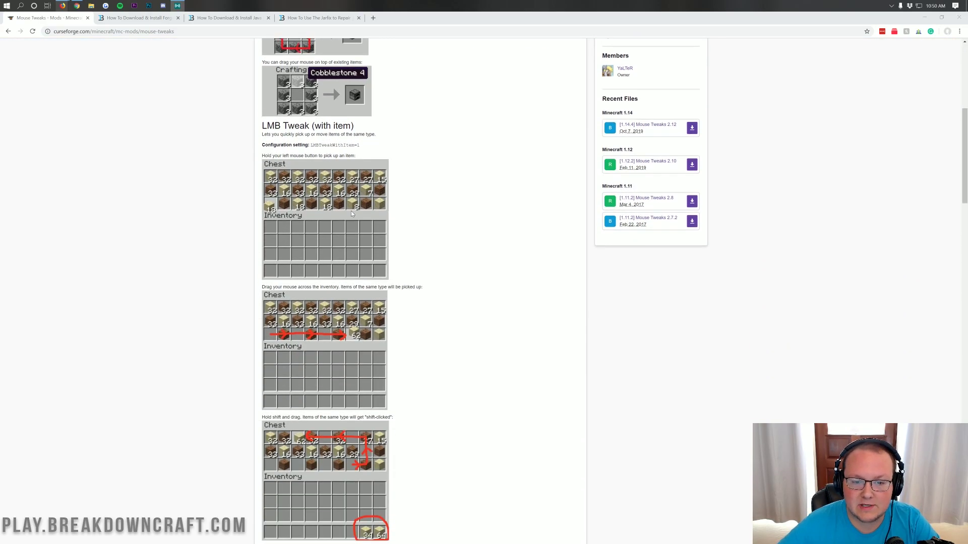
{"action": "scroll", "coordinate": [403, 252], "scroll_direction": "up", "scroll_amount": 4}
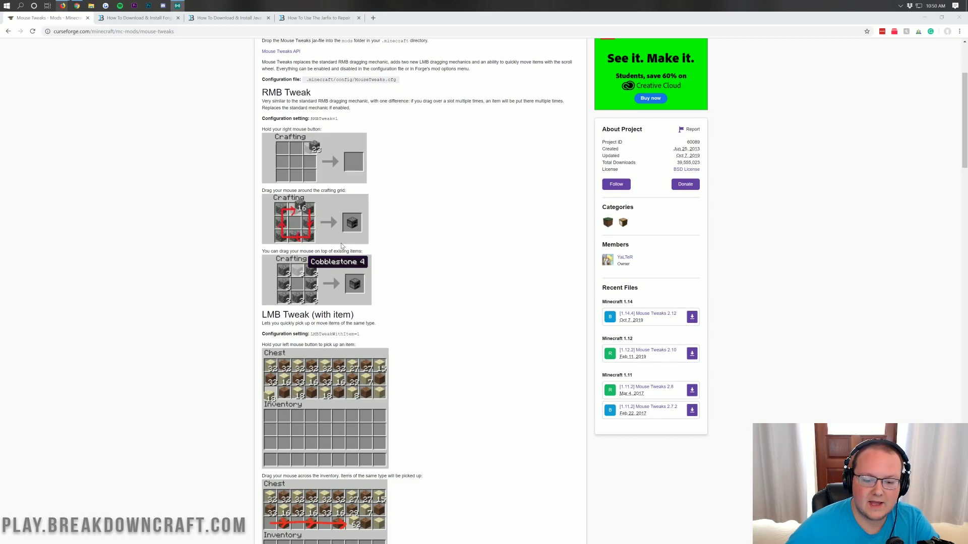
{"action": "scroll", "coordinate": [342, 246], "scroll_direction": "down", "scroll_amount": 4}
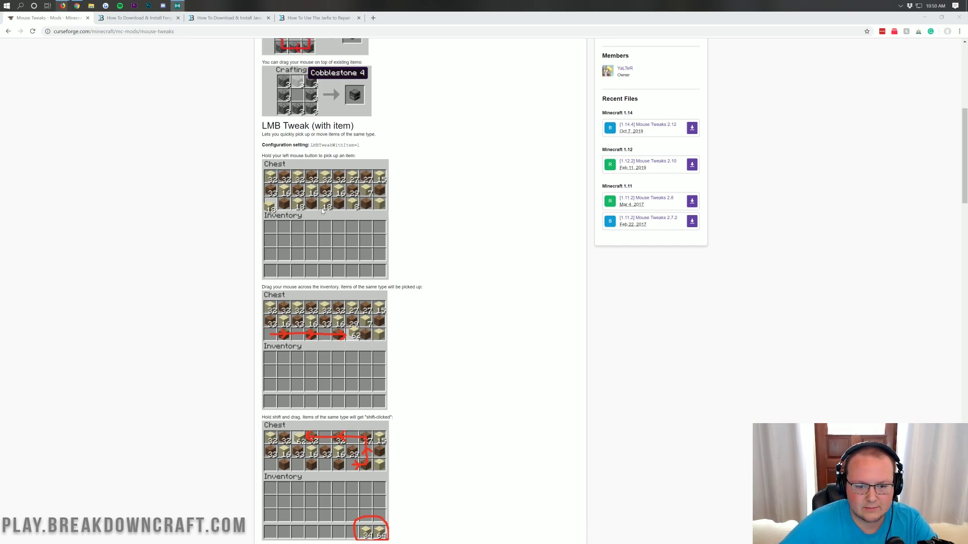
{"action": "scroll", "coordinate": [240, 215], "scroll_direction": "down", "scroll_amount": 2}
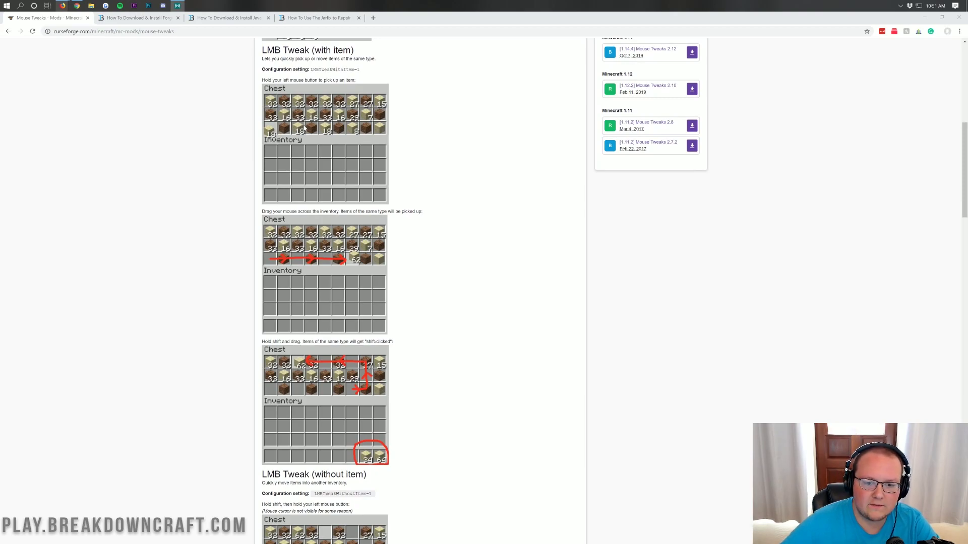
{"action": "scroll", "coordinate": [376, 294], "scroll_direction": "down", "scroll_amount": 2}
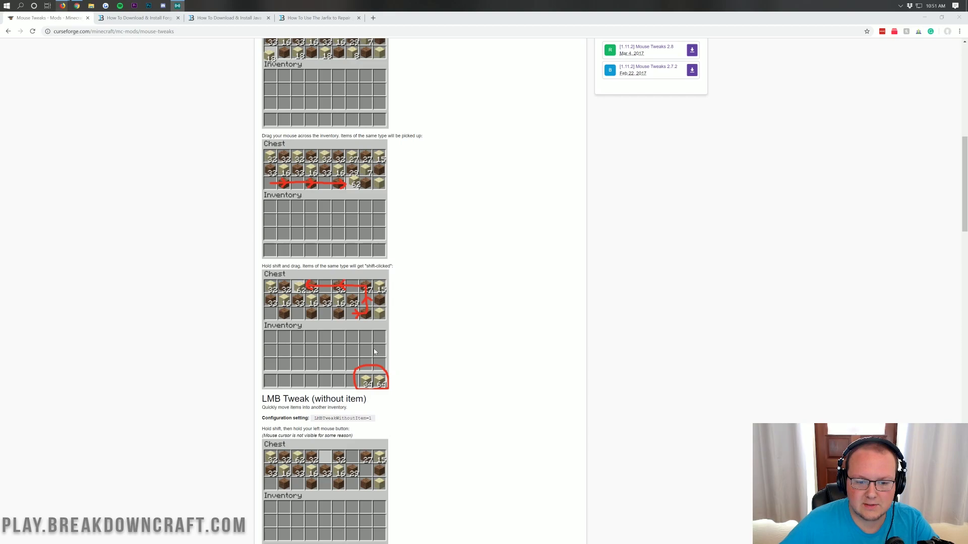
{"action": "scroll", "coordinate": [375, 351], "scroll_direction": "down", "scroll_amount": 7}
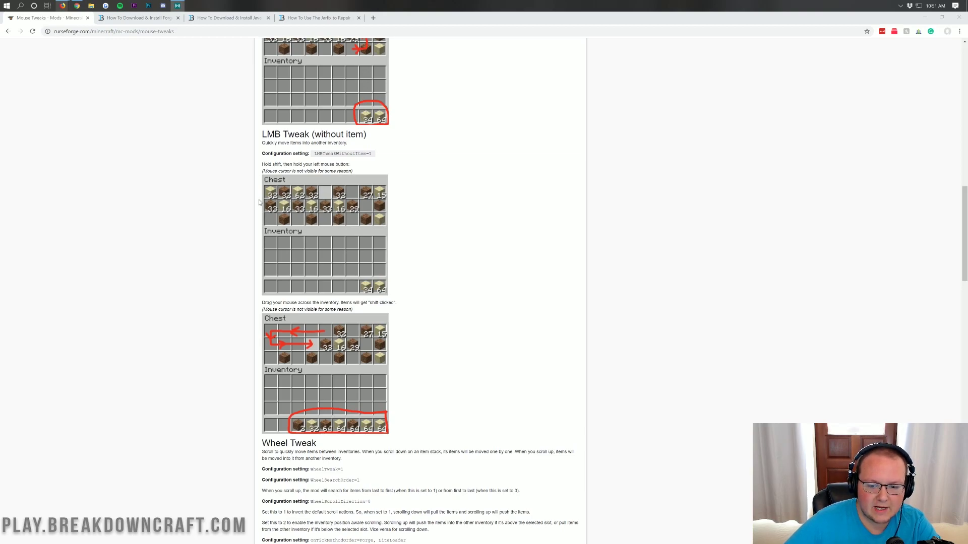
{"action": "scroll", "coordinate": [303, 318], "scroll_direction": "down", "scroll_amount": 3}
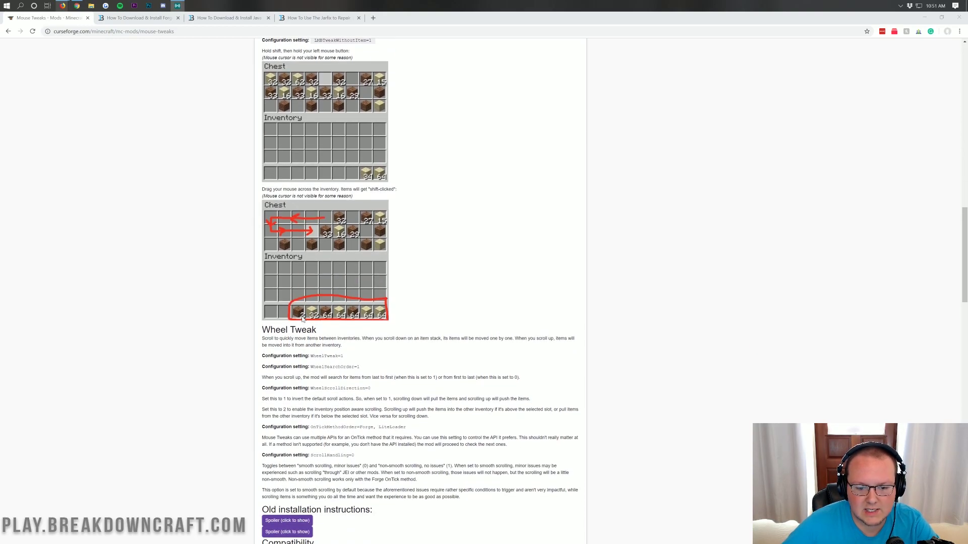
{"action": "scroll", "coordinate": [302, 319], "scroll_direction": "down", "scroll_amount": 2}
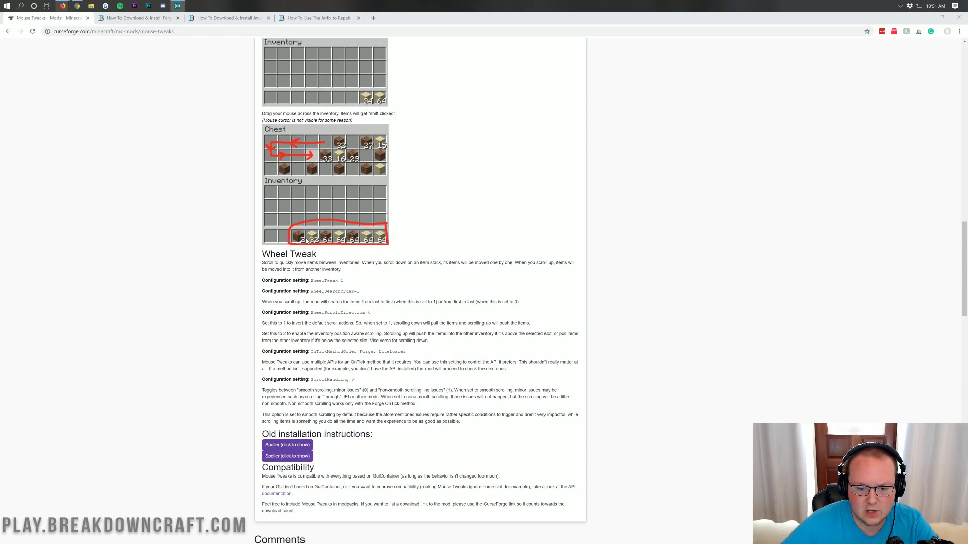
{"action": "scroll", "coordinate": [317, 262], "scroll_direction": "down", "scroll_amount": 5}
{"action": "scroll", "coordinate": [328, 285], "scroll_direction": "up", "scroll_amount": 1}
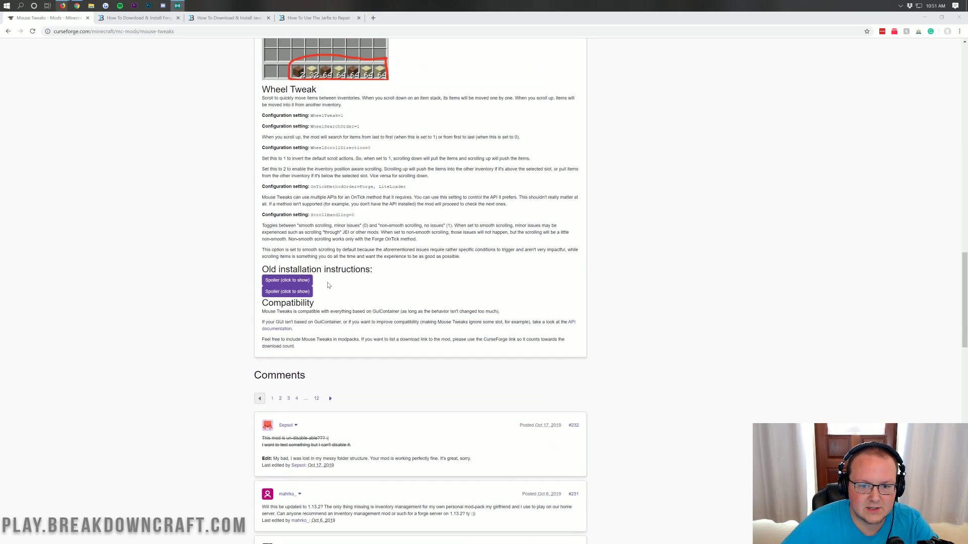
{"action": "scroll", "coordinate": [328, 286], "scroll_direction": "up", "scroll_amount": 6}
{"action": "scroll", "coordinate": [325, 262], "scroll_direction": "down", "scroll_amount": 2}
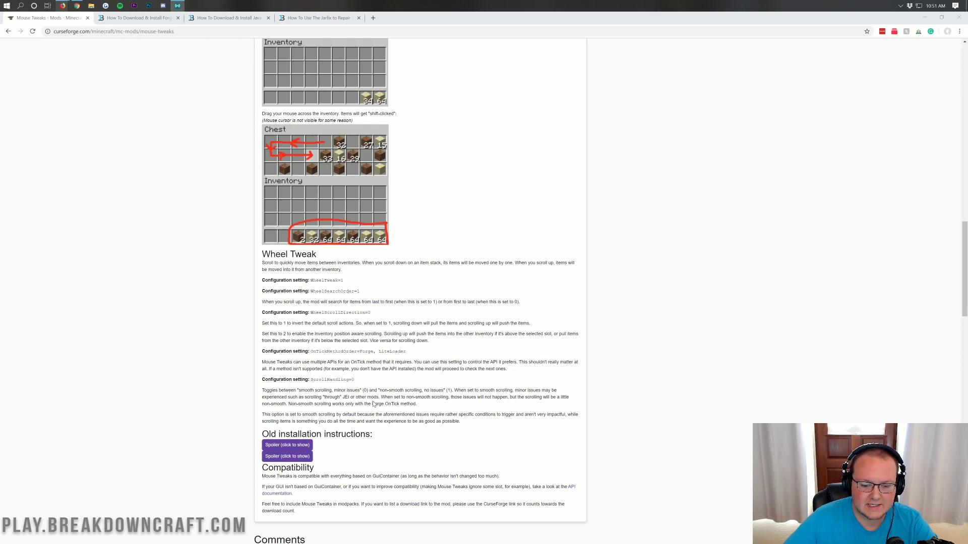
{"action": "scroll", "coordinate": [375, 403], "scroll_direction": "up", "scroll_amount": 6}
{"action": "scroll", "coordinate": [413, 447], "scroll_direction": "up", "scroll_amount": 12}
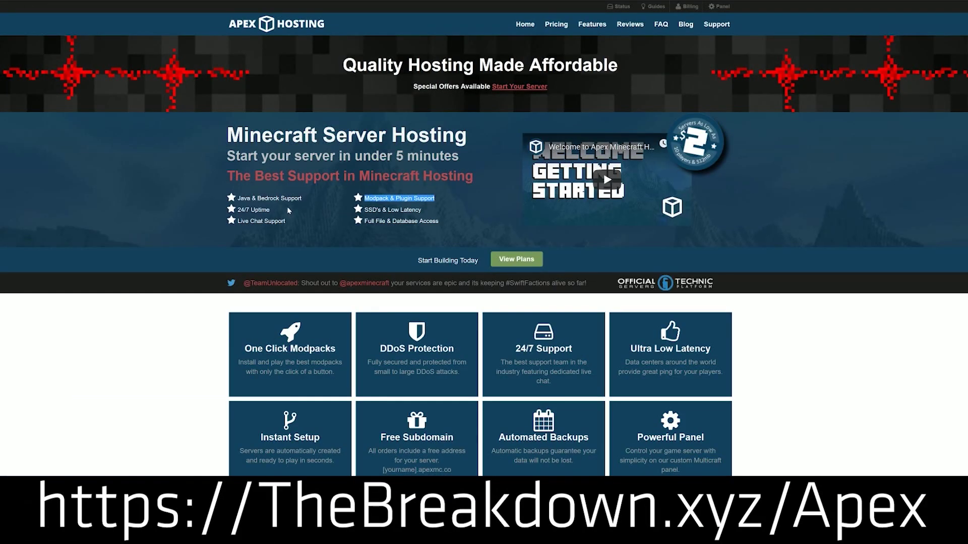
Review the Apex Hosting home page's features, highlighting 24/7 Uptime, 24/7 Support and One Click Modpacks
{"action": "left_click_drag", "start_coordinate": [289, 211], "coordinate": [237, 210]}
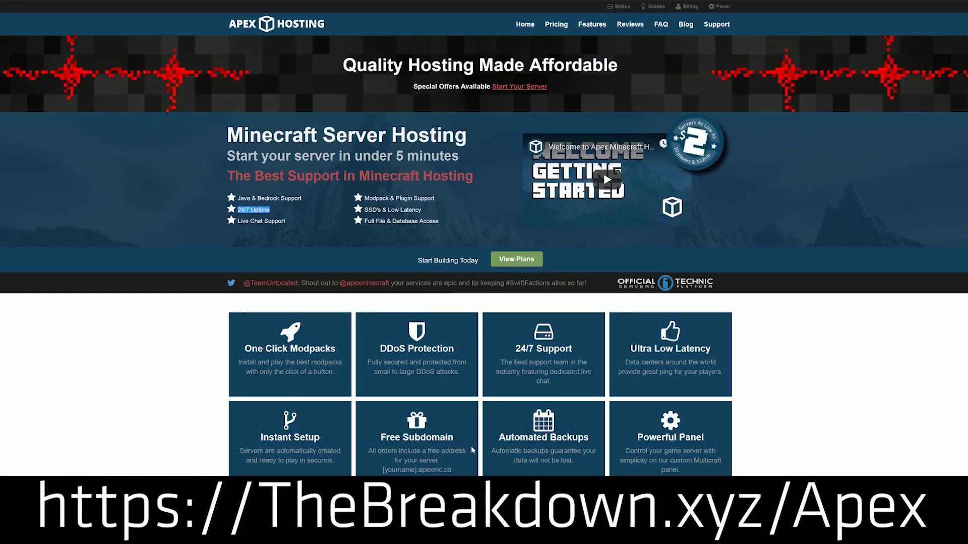
{"action": "left_click_drag", "start_coordinate": [594, 350], "coordinate": [512, 354]}
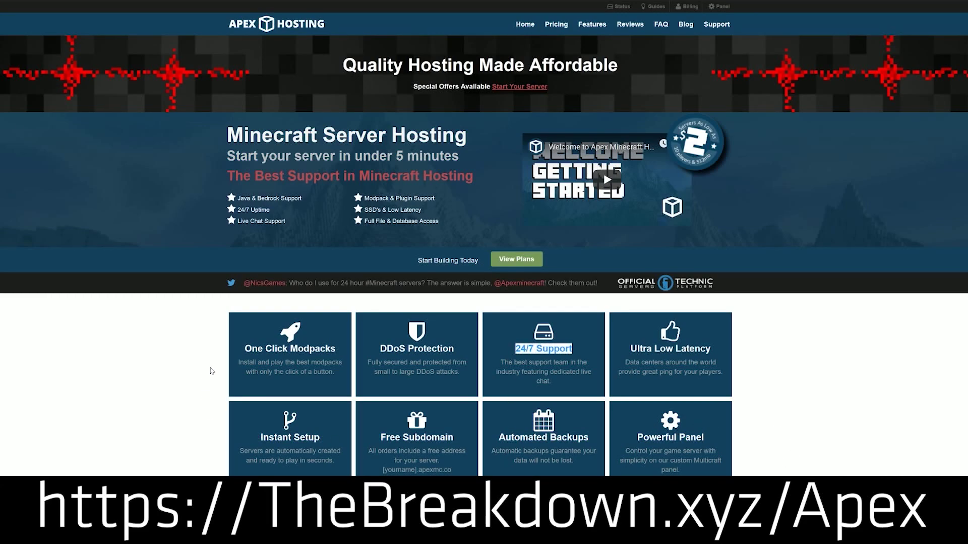
{"action": "left_click_drag", "start_coordinate": [242, 352], "coordinate": [338, 352]}
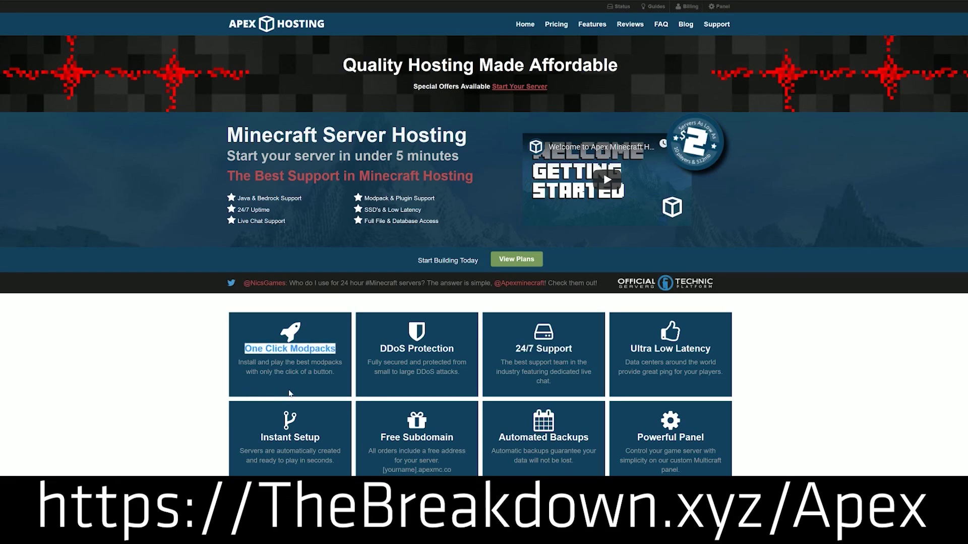
{"action": "scroll", "coordinate": [186, 378], "scroll_direction": "down", "scroll_amount": 5}
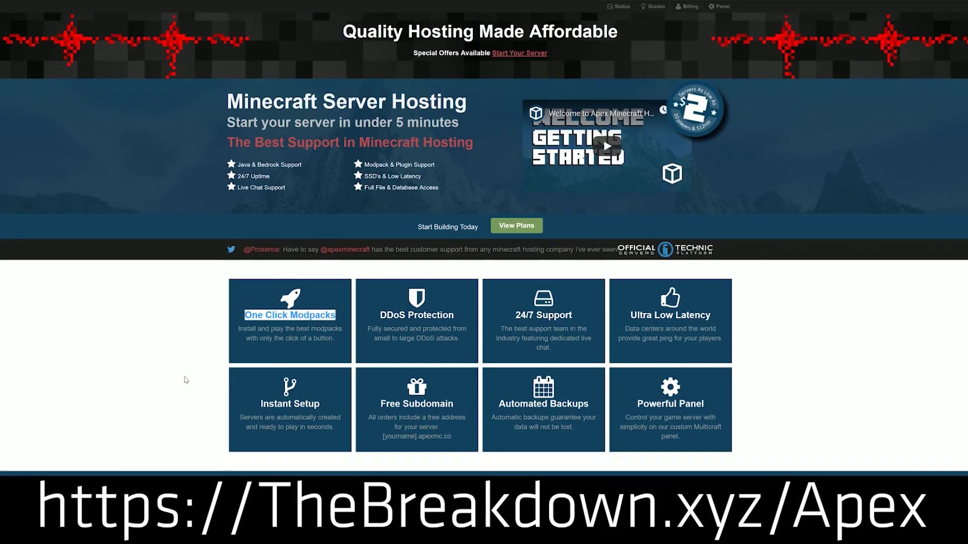
{"action": "scroll", "coordinate": [196, 350], "scroll_direction": "down", "scroll_amount": 5}
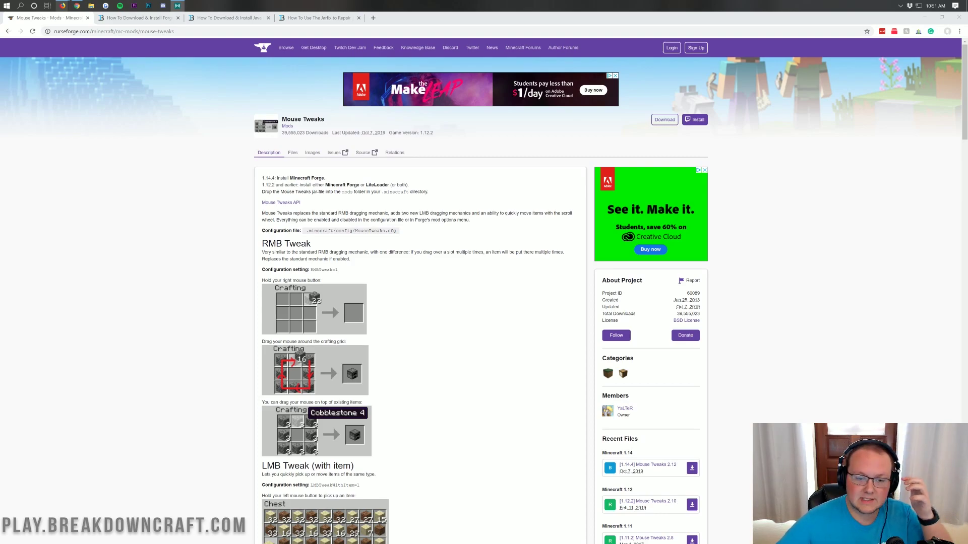
Download the Mouse Tweaks 2.12 file for Minecraft 1.14.4 from the mod's recent files and keep the jar
{"action": "scroll", "coordinate": [538, 150], "scroll_direction": "down", "scroll_amount": 2}
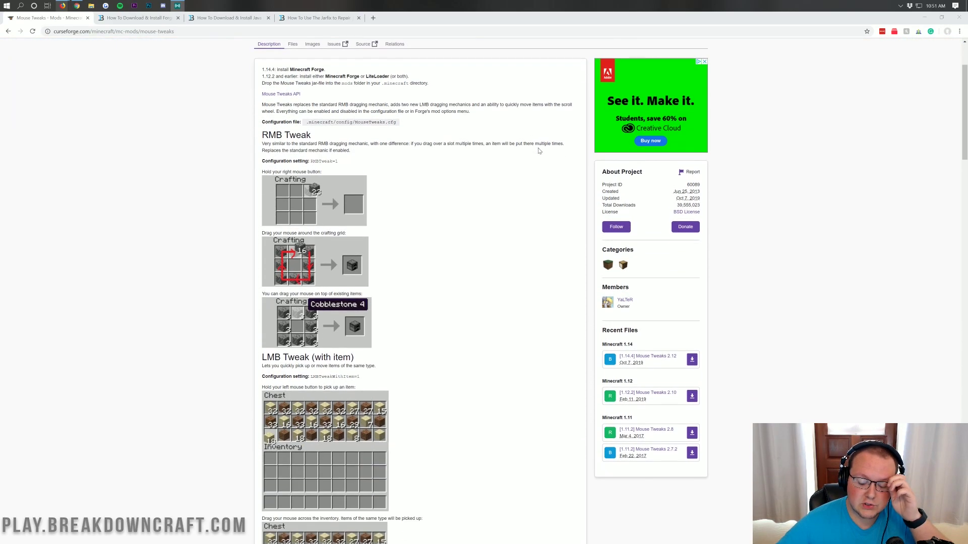
{"action": "scroll", "coordinate": [539, 150], "scroll_direction": "down", "scroll_amount": 2}
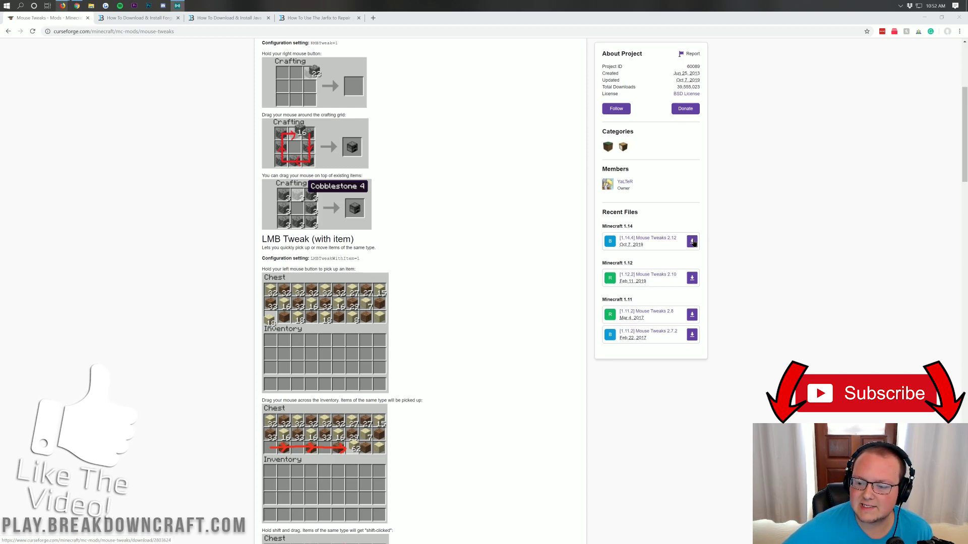
{"action": "left_click", "coordinate": [693, 242]}
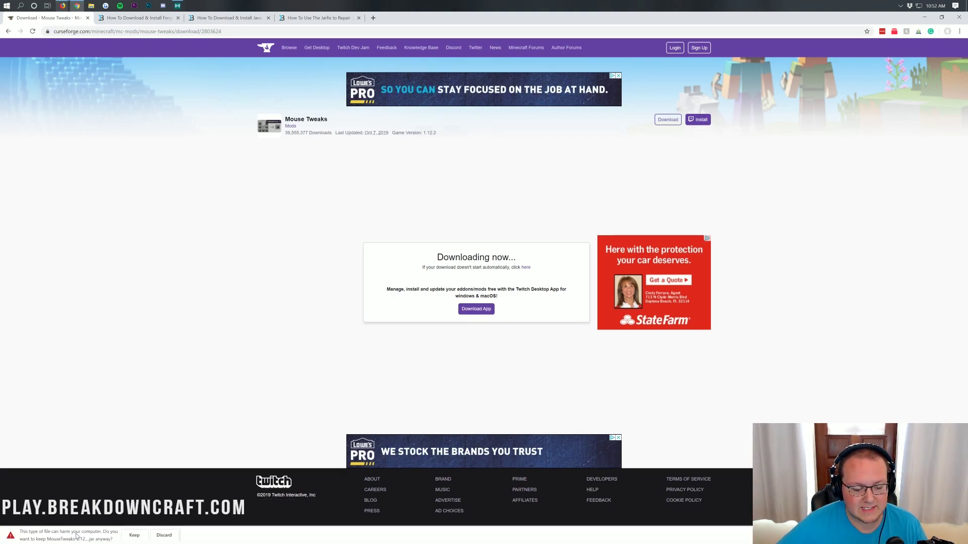
{"action": "left_click", "coordinate": [135, 537]}
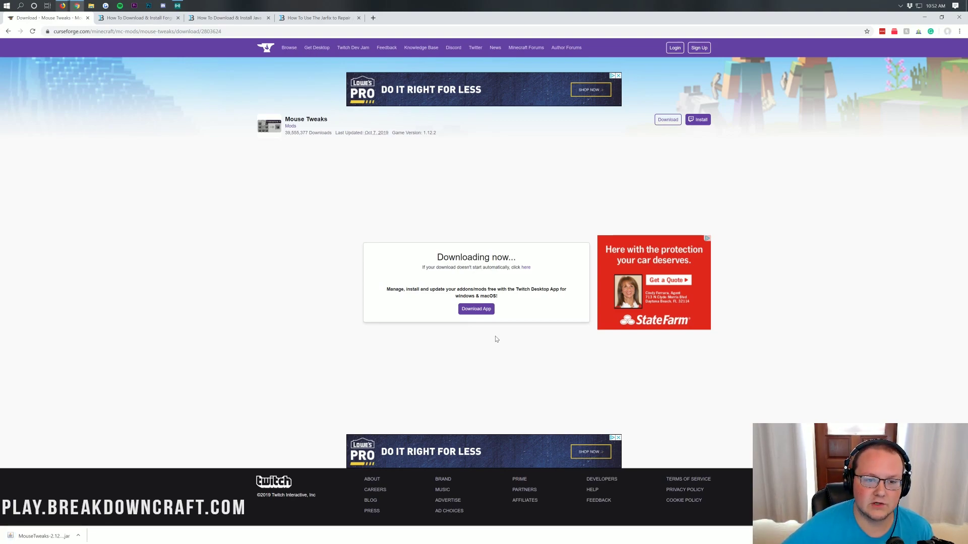
Switch to the Forge installation guide, skim its steps and follow its Download Forge link to the Forge files page
{"action": "left_click", "coordinate": [158, 19]}
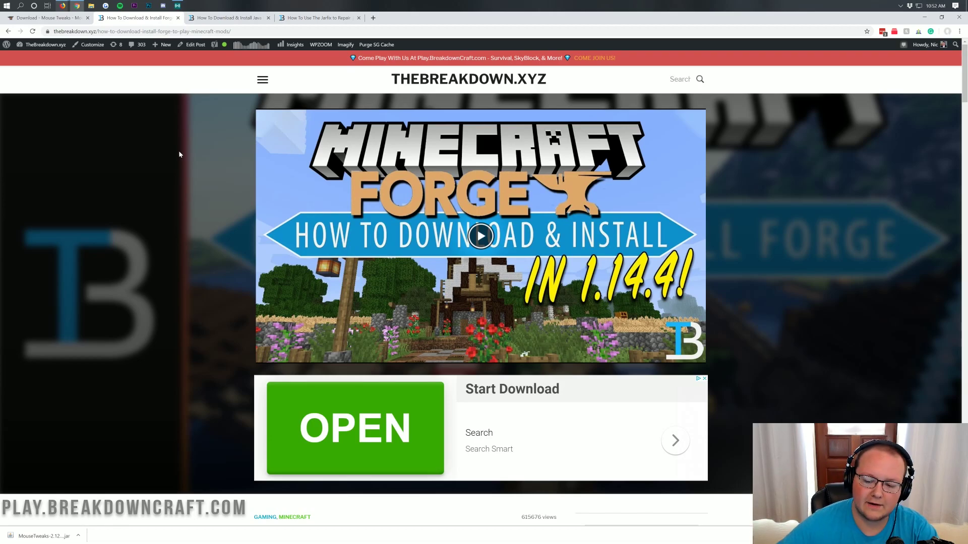
{"action": "scroll", "coordinate": [211, 151], "scroll_direction": "down", "scroll_amount": 10}
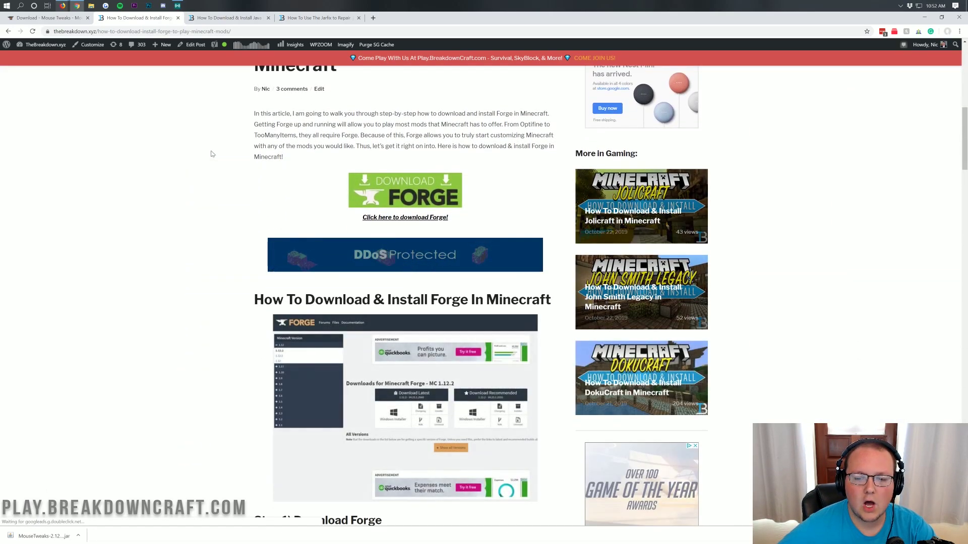
{"action": "scroll", "coordinate": [211, 154], "scroll_direction": "down", "scroll_amount": 10}
{"action": "scroll", "coordinate": [211, 154], "scroll_direction": "up", "scroll_amount": 11}
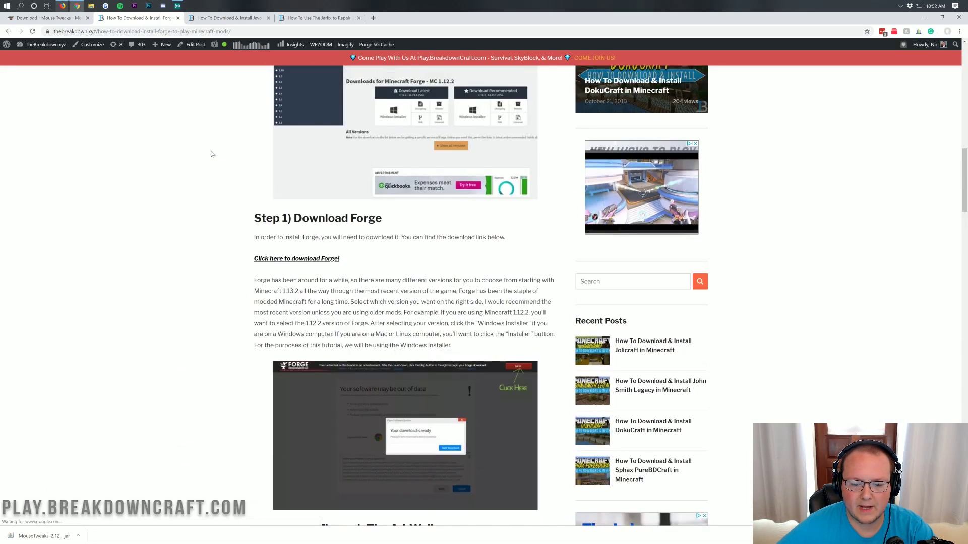
{"action": "scroll", "coordinate": [212, 154], "scroll_direction": "down", "scroll_amount": 10}
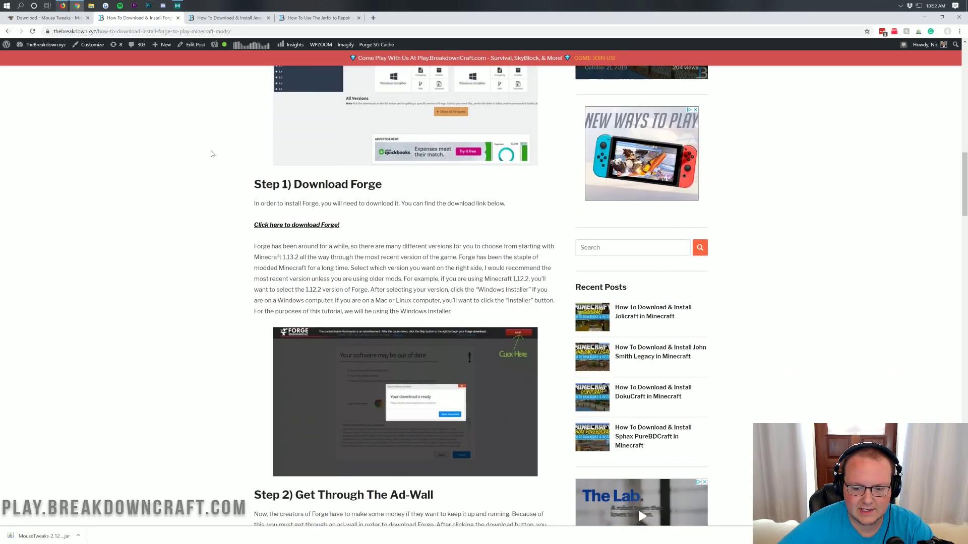
{"action": "scroll", "coordinate": [212, 153], "scroll_direction": "down", "scroll_amount": 5}
{"action": "scroll", "coordinate": [212, 154], "scroll_direction": "up", "scroll_amount": 15}
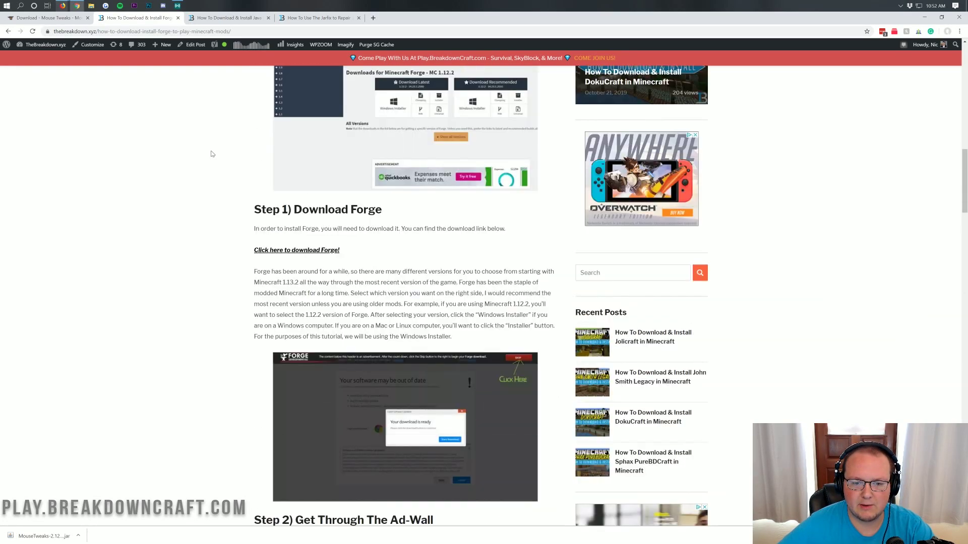
{"action": "scroll", "coordinate": [212, 153], "scroll_direction": "up", "scroll_amount": 6}
{"action": "scroll", "coordinate": [212, 153], "scroll_direction": "down", "scroll_amount": 3}
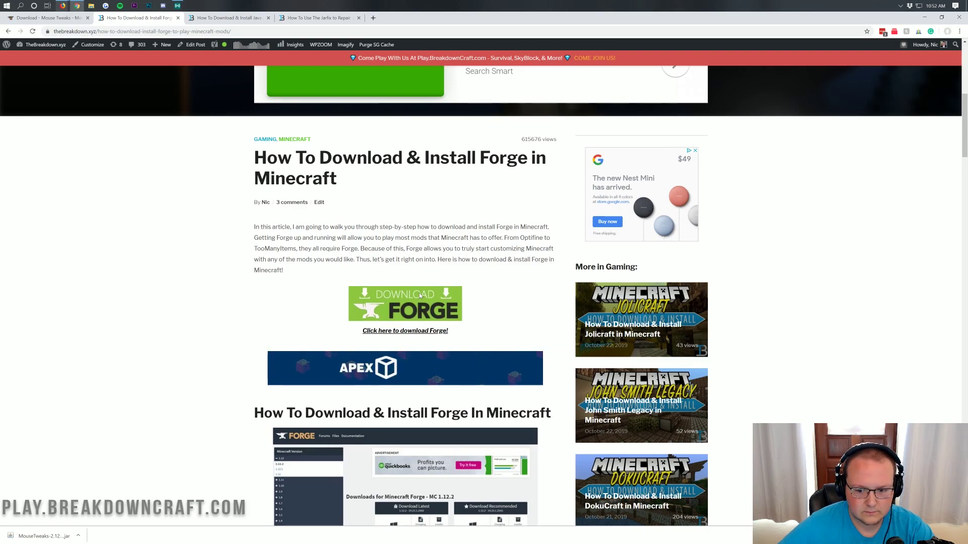
{"action": "left_click", "coordinate": [420, 294]}
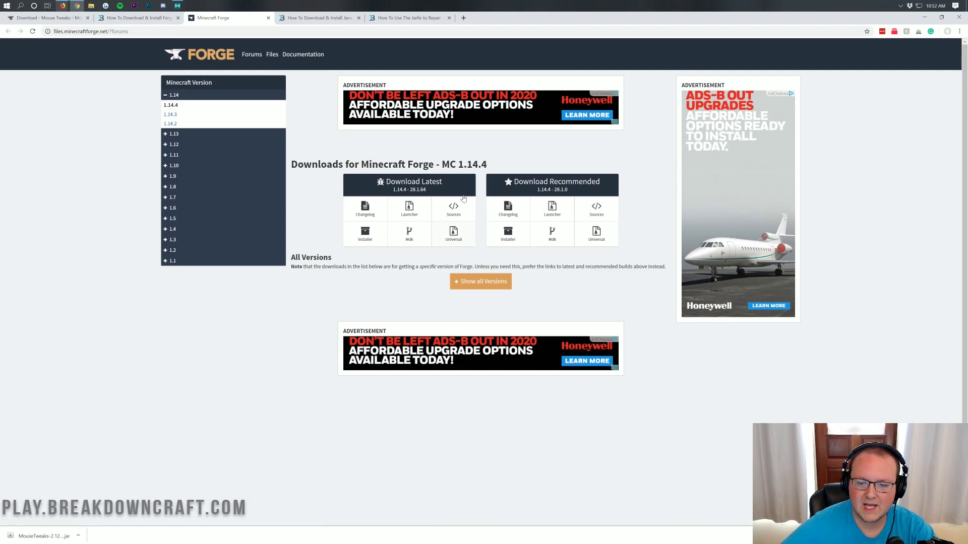
Check that Forge's downloads are for MC 1.14.4, download the recommended 28.1.0 installer and keep the jar
{"action": "left_click_drag", "start_coordinate": [488, 166], "coordinate": [442, 166]}
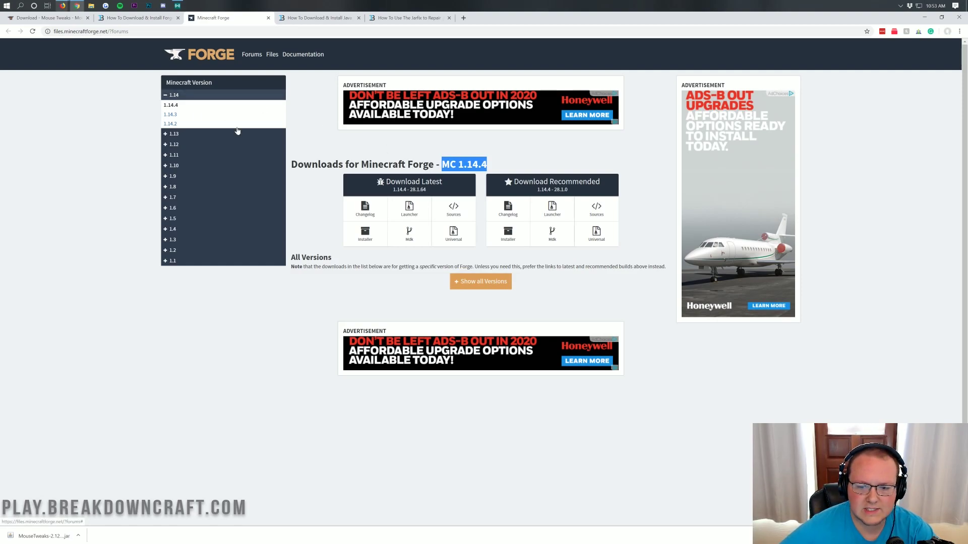
{"action": "left_click", "coordinate": [175, 95]}
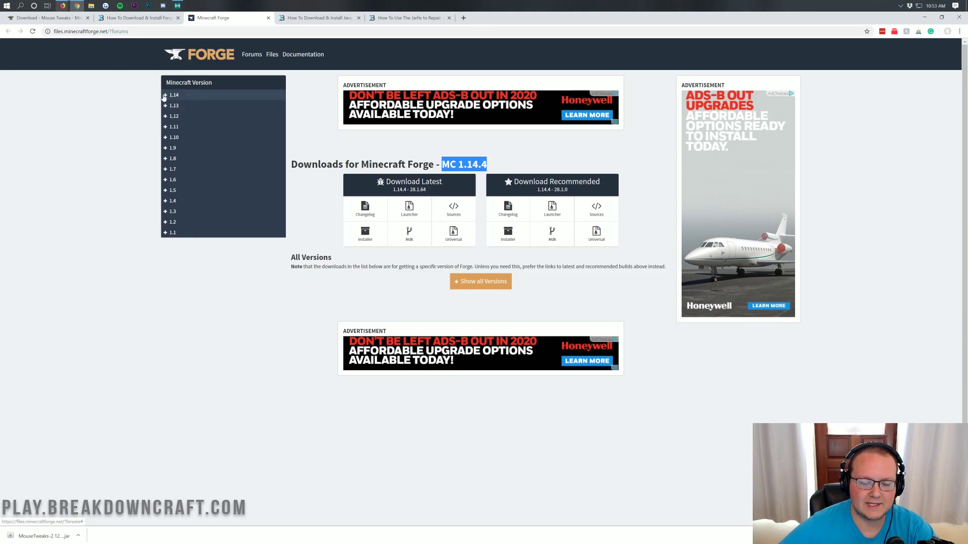
{"action": "left_click", "coordinate": [166, 96]}
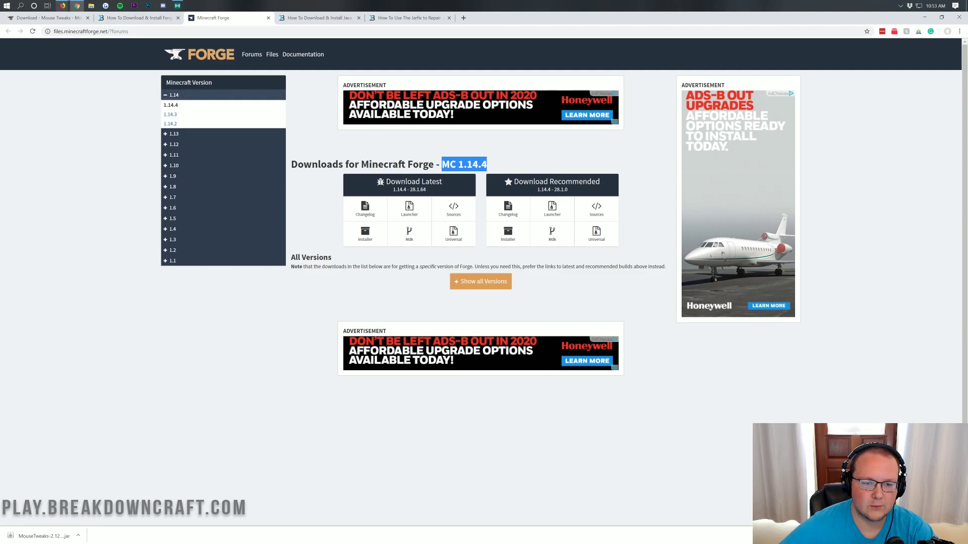
{"action": "left_click_drag", "start_coordinate": [510, 153], "coordinate": [441, 165]}
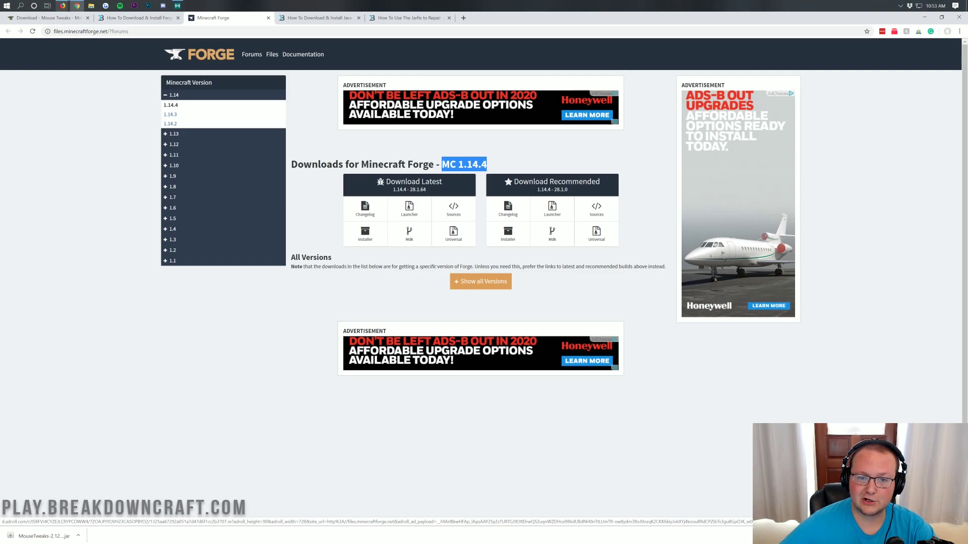
{"action": "left_click", "coordinate": [442, 164]}
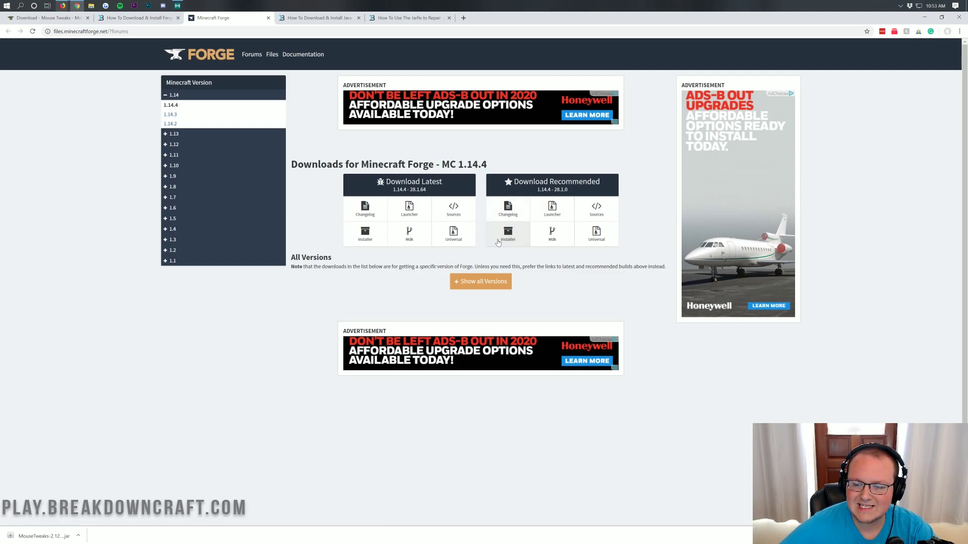
{"action": "left_click", "coordinate": [508, 233]}
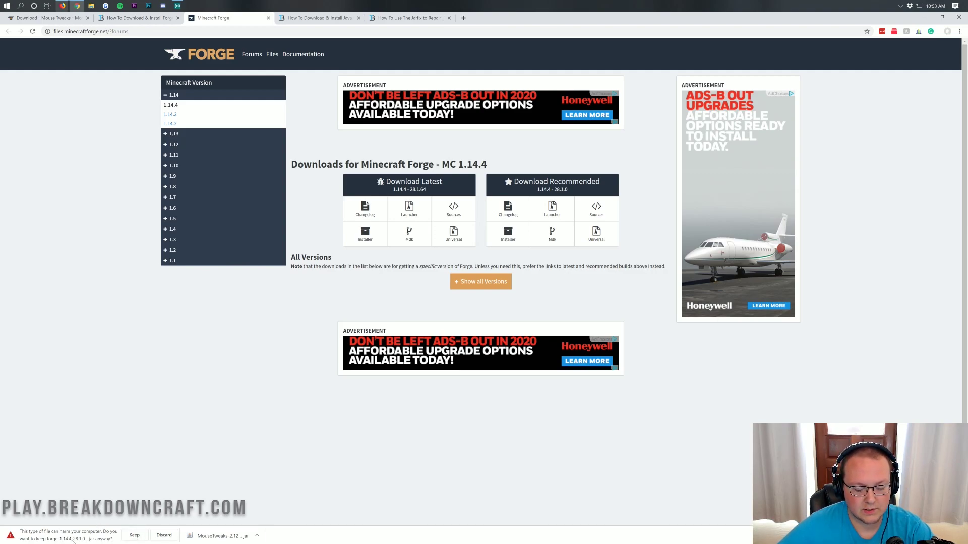
{"action": "left_click", "coordinate": [133, 536]}
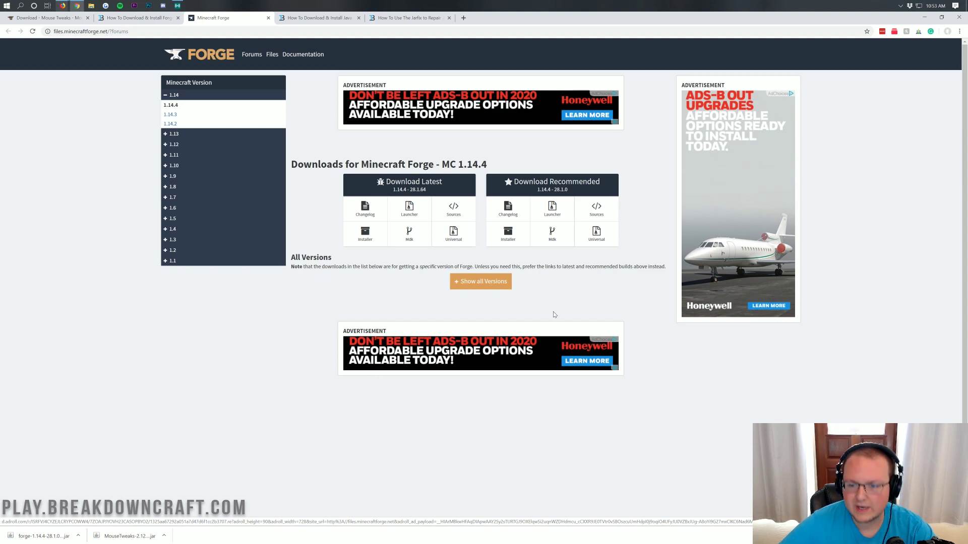
Look for the downloaded jar files on the desktop and in the Downloads folder, and check the Forge installer's Open with option
{"action": "left_click", "coordinate": [924, 18]}
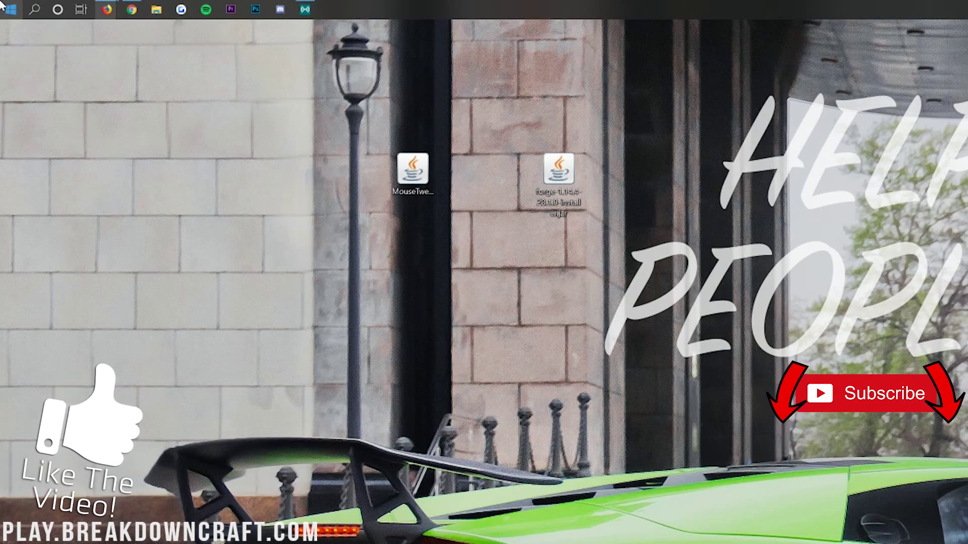
{"action": "left_click", "coordinate": [1, 4]}
{"action": "type", "text": "downloads"}
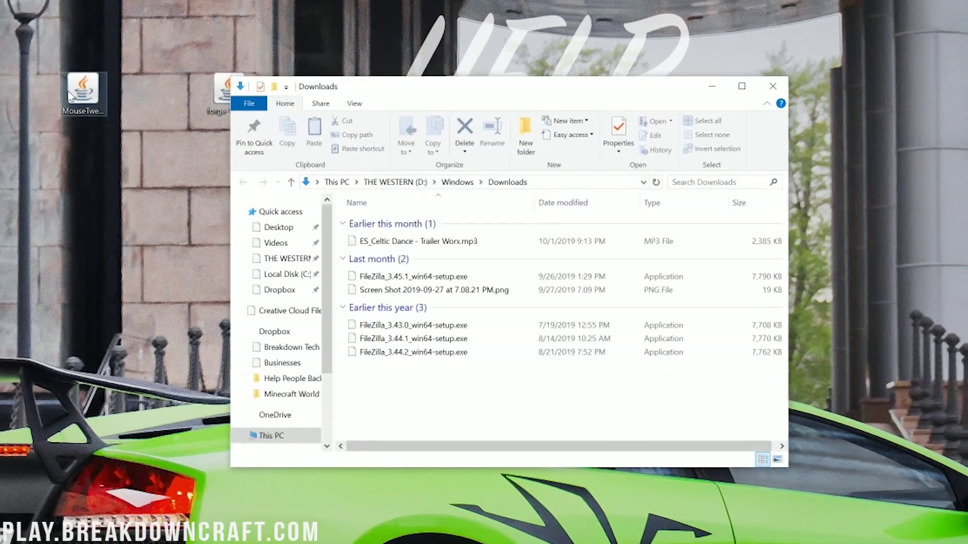
{"action": "left_click_drag", "start_coordinate": [136, 112], "coordinate": [353, 264]}
{"action": "left_click_drag", "start_coordinate": [285, 247], "coordinate": [99, 89]}
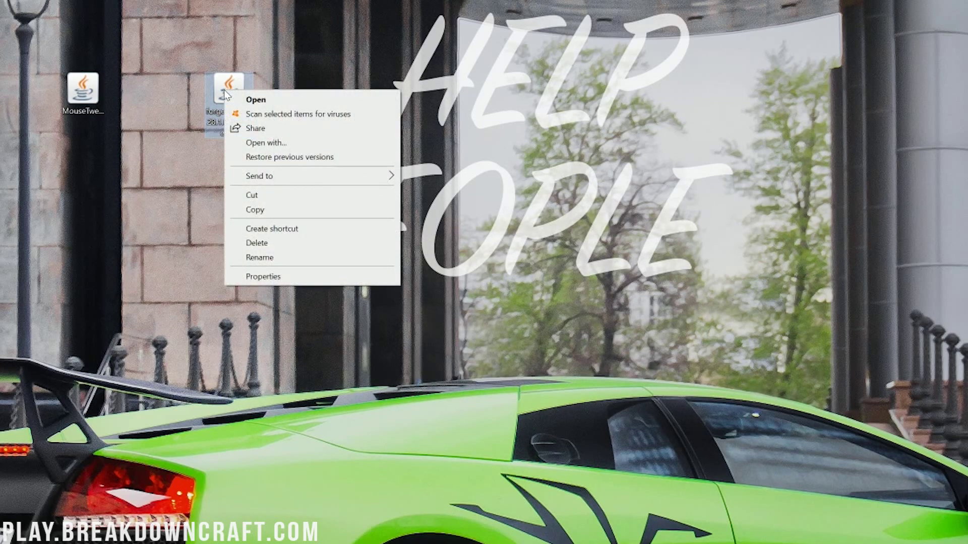
{"action": "left_click", "coordinate": [263, 143]}
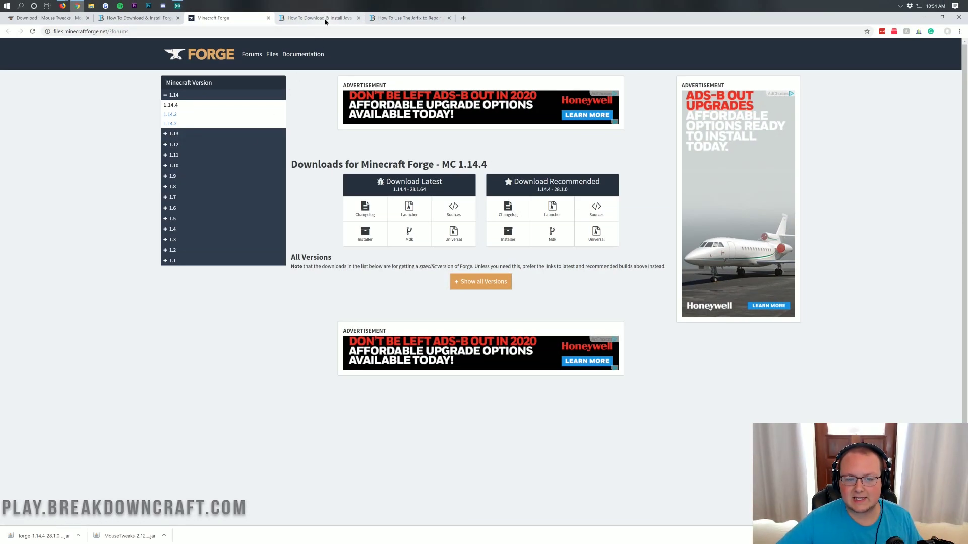
Review the guide on downloading and installing Java for Minecraft, and the guide on repairing .jar files with the Jarfix
{"action": "left_click", "coordinate": [318, 18]}
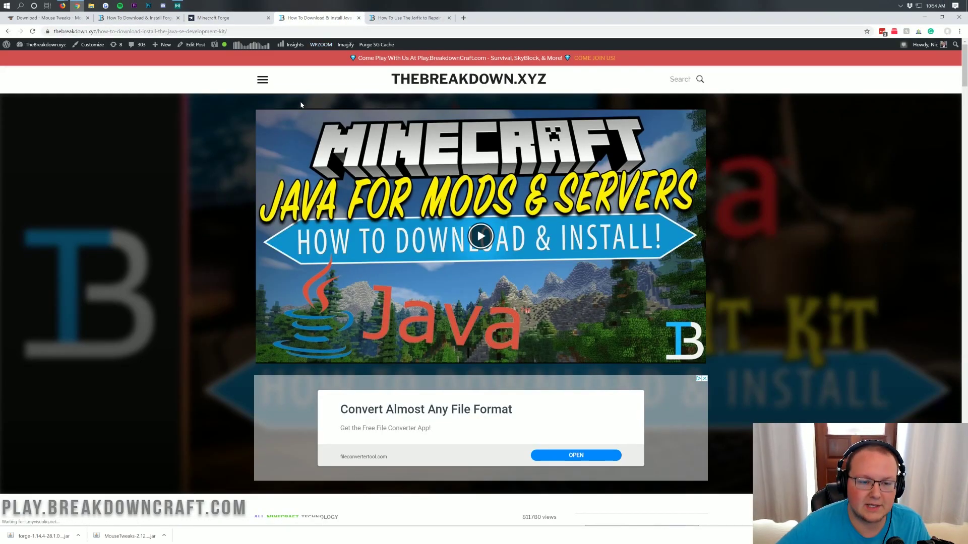
{"action": "scroll", "coordinate": [301, 104], "scroll_direction": "down", "scroll_amount": 10}
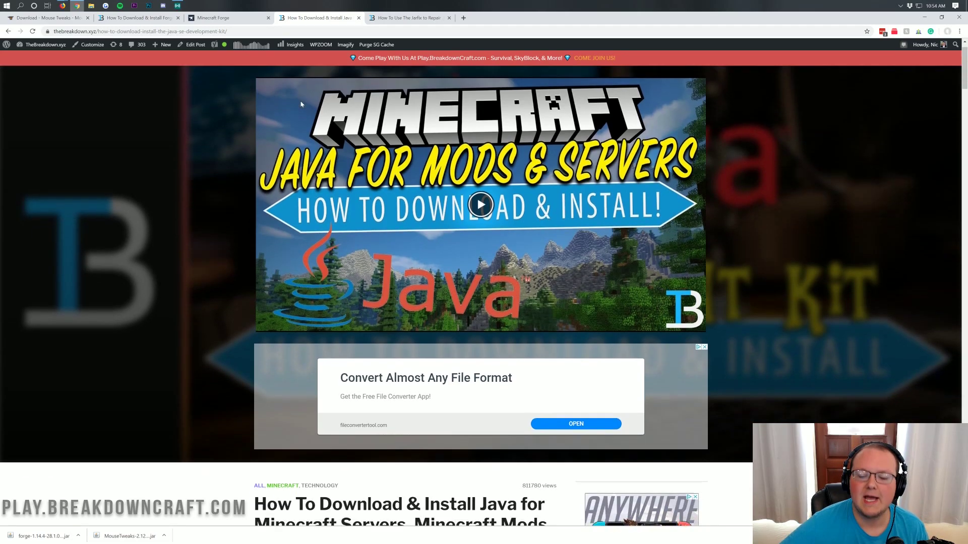
{"action": "scroll", "coordinate": [301, 104], "scroll_direction": "down", "scroll_amount": 12}
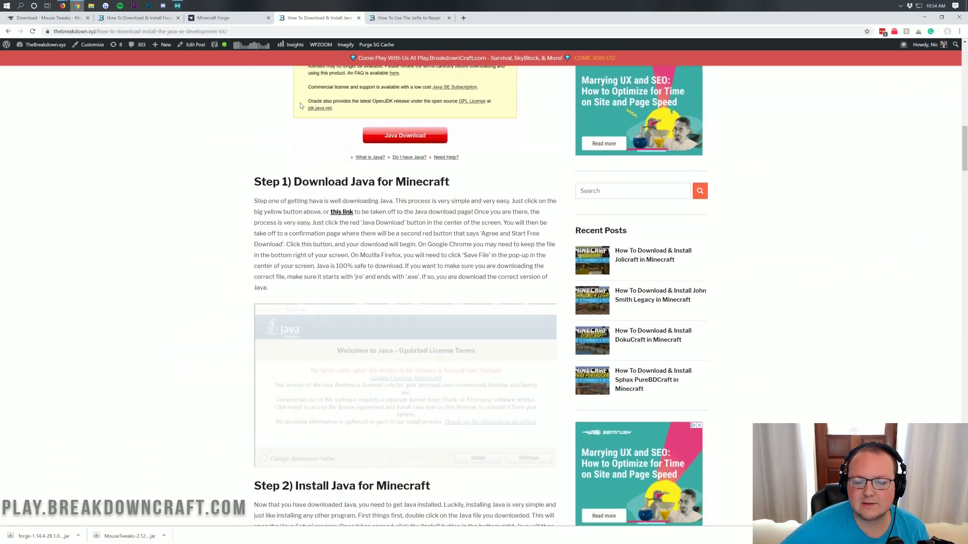
{"action": "scroll", "coordinate": [301, 105], "scroll_direction": "up", "scroll_amount": 9}
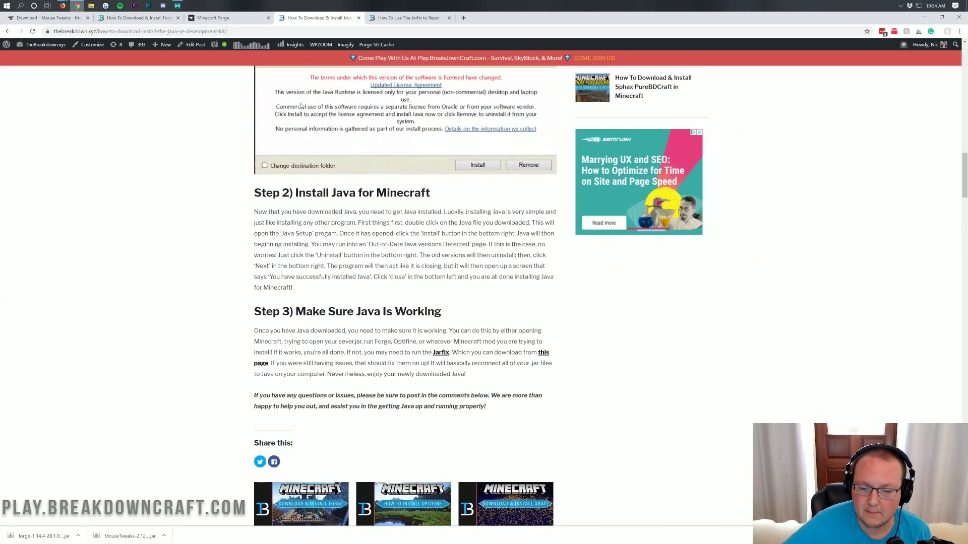
{"action": "scroll", "coordinate": [300, 105], "scroll_direction": "up", "scroll_amount": 2}
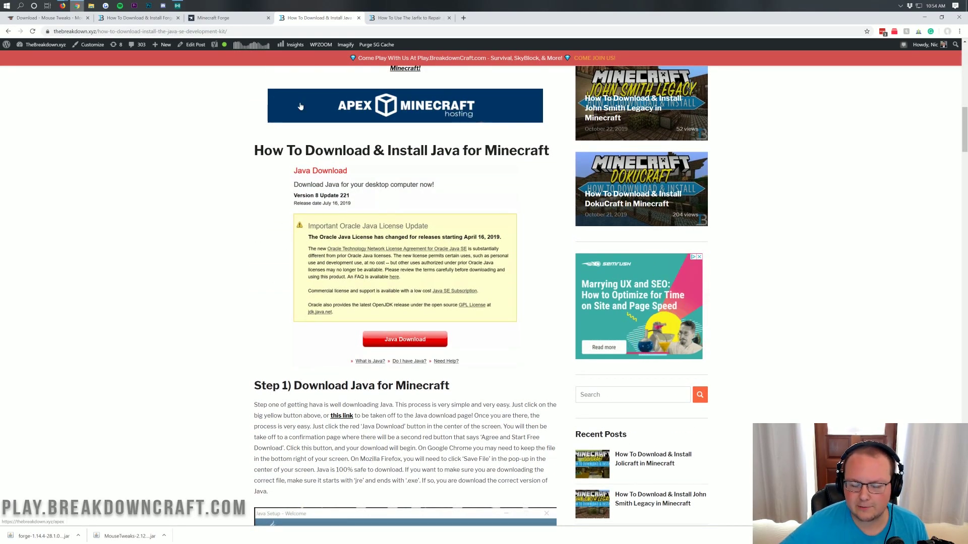
{"action": "scroll", "coordinate": [301, 106], "scroll_direction": "down", "scroll_amount": 1}
{"action": "scroll", "coordinate": [301, 107], "scroll_direction": "up", "scroll_amount": 1}
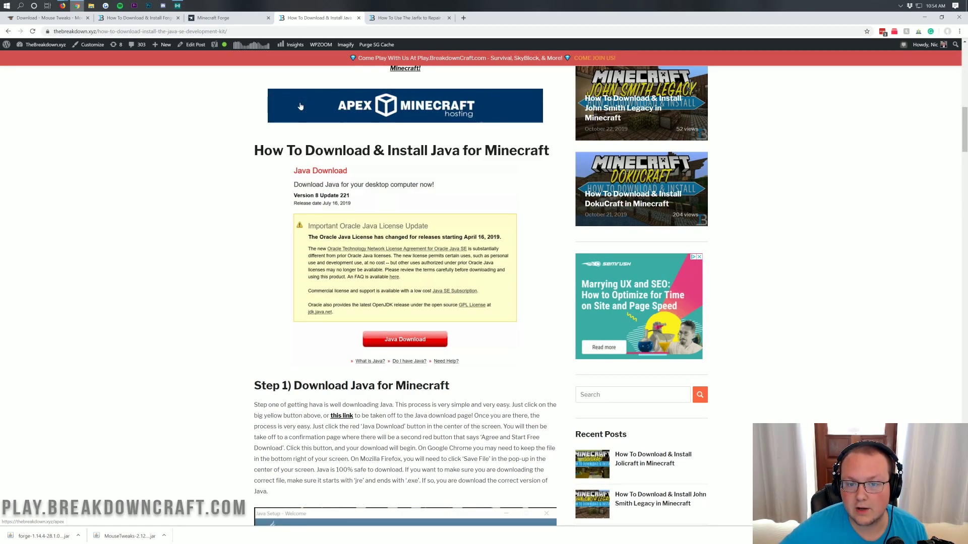
{"action": "scroll", "coordinate": [301, 106], "scroll_direction": "down", "scroll_amount": 6}
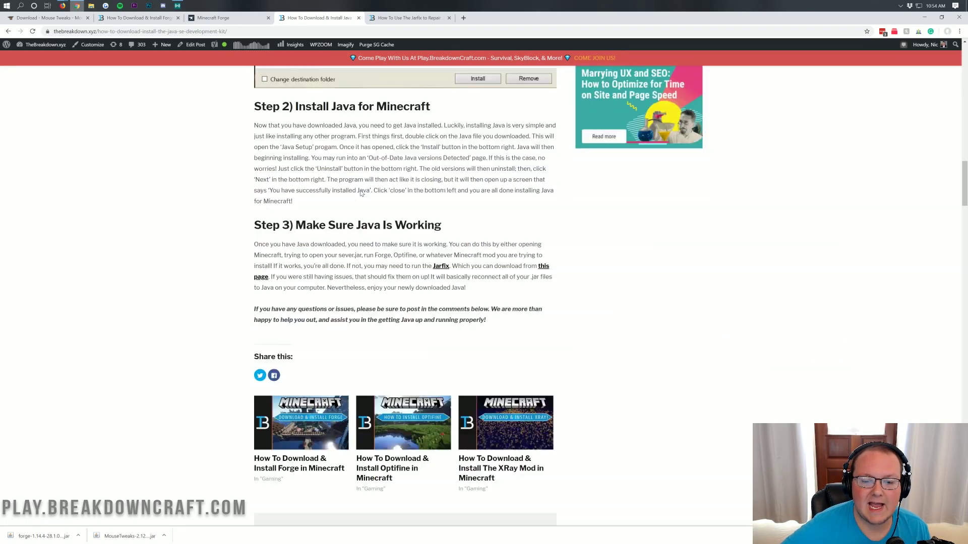
{"action": "scroll", "coordinate": [361, 193], "scroll_direction": "up", "scroll_amount": 18}
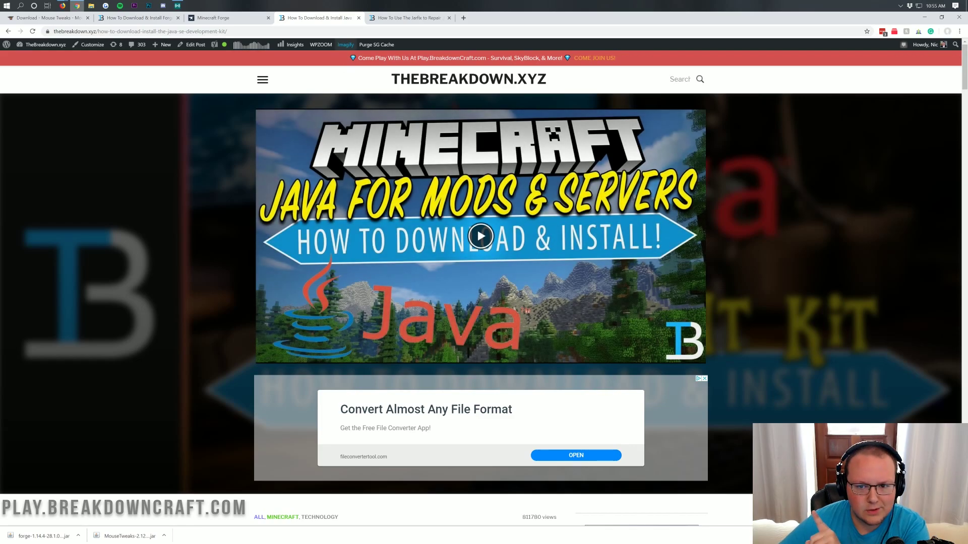
{"action": "left_click", "coordinate": [397, 19]}
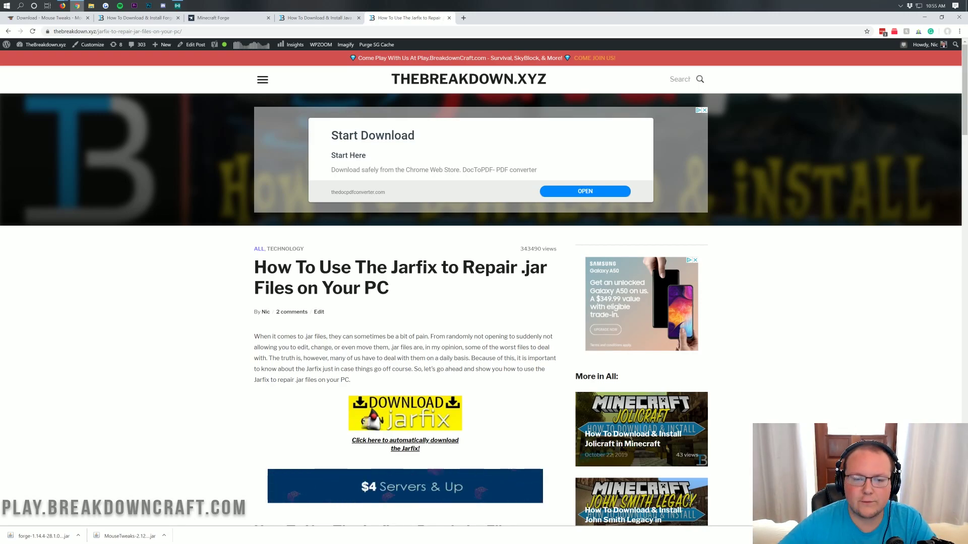
{"action": "scroll", "coordinate": [388, 258], "scroll_direction": "down", "scroll_amount": 20}
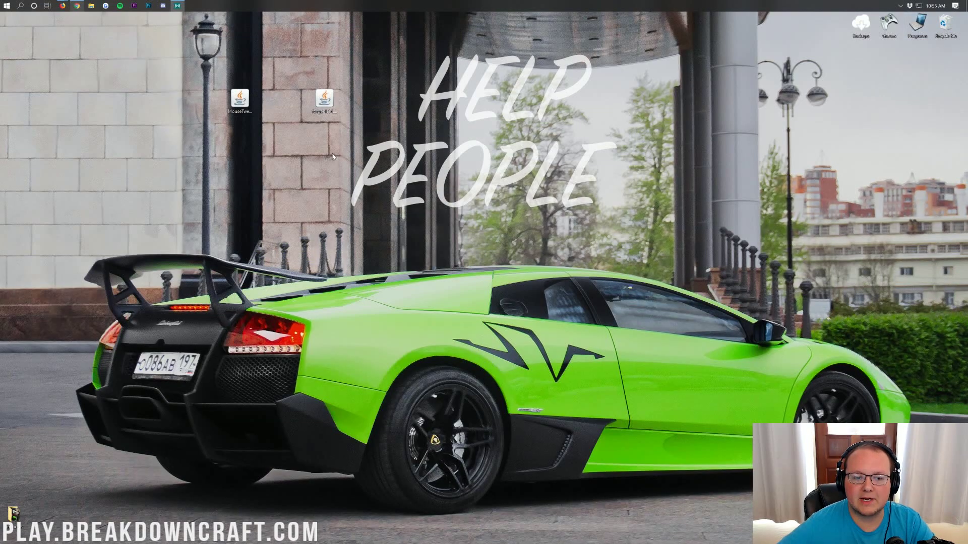
Open the Forge installer with Java(TM) Platform SE binary, install the client and close the completion message
{"action": "right_click", "coordinate": [327, 101]}
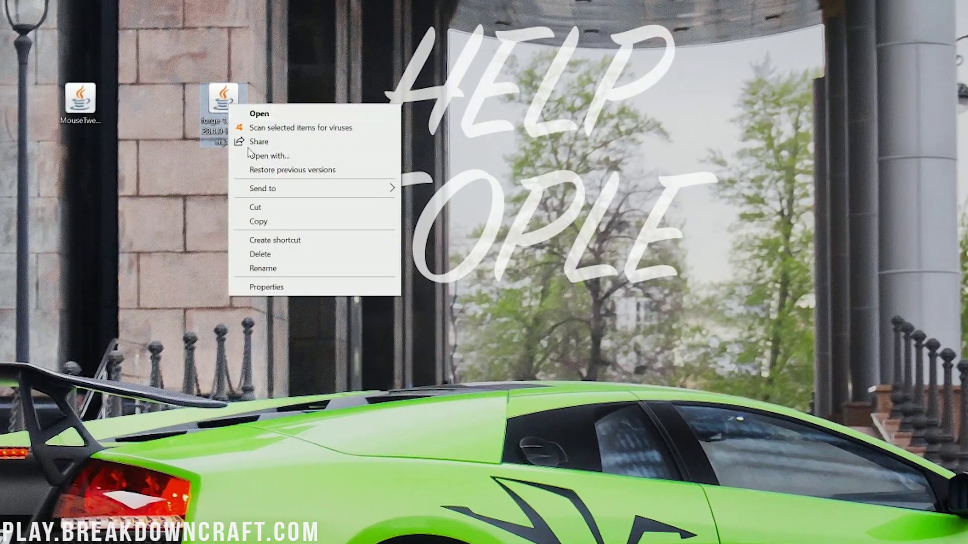
{"action": "left_click", "coordinate": [271, 157]}
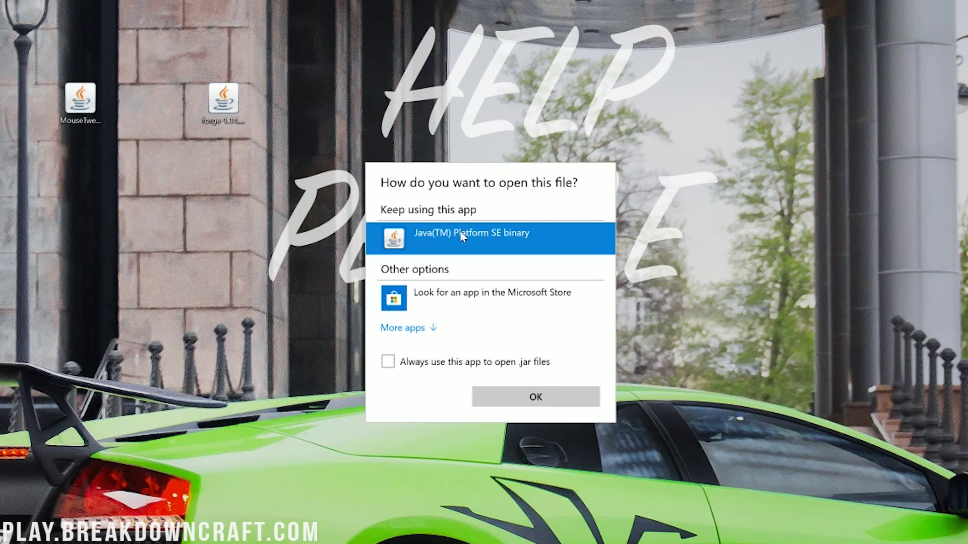
{"action": "left_click", "coordinate": [536, 397]}
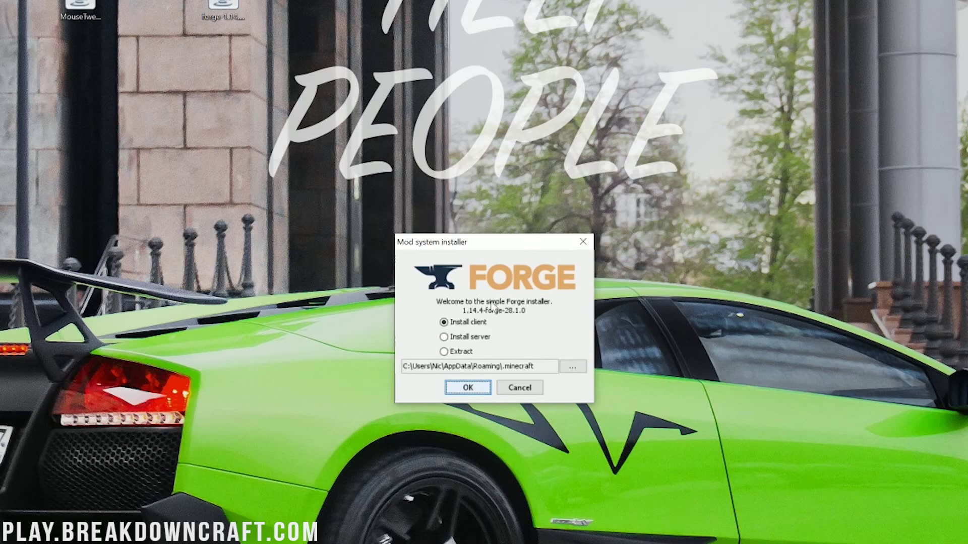
{"action": "left_click", "coordinate": [471, 323]}
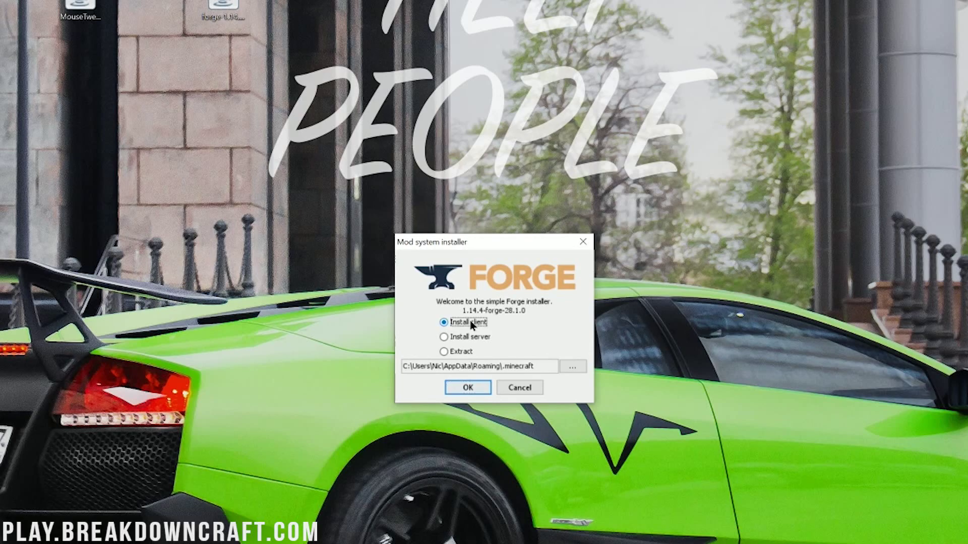
{"action": "left_click", "coordinate": [468, 388]}
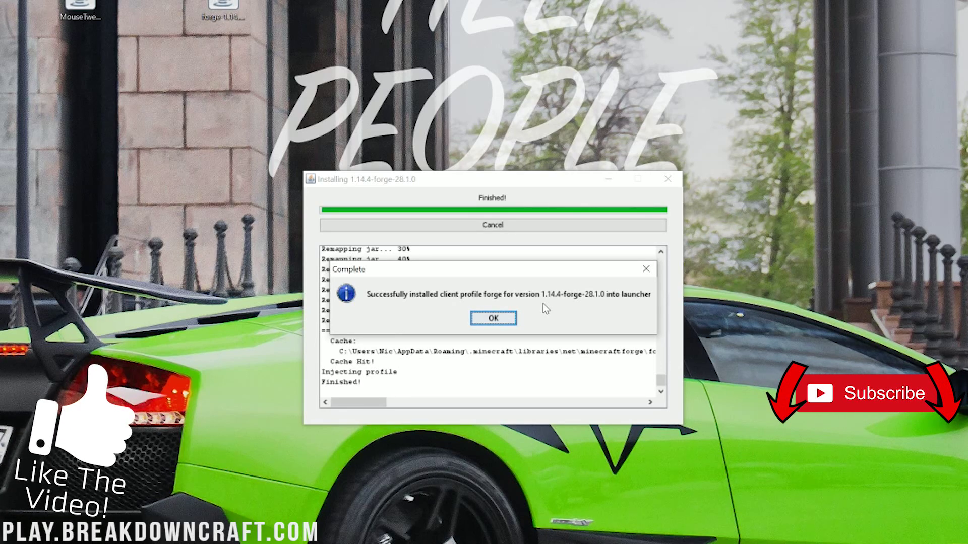
{"action": "left_click", "coordinate": [482, 315]}
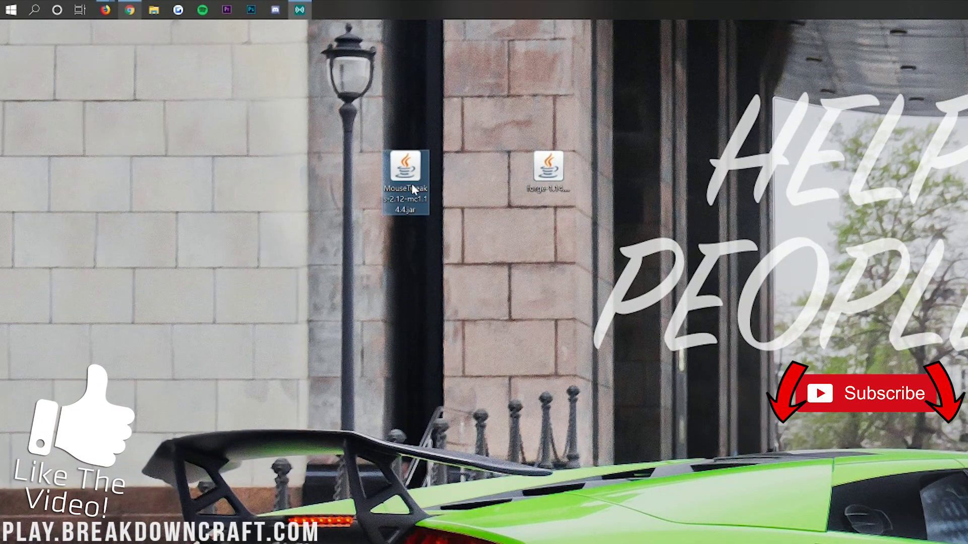
{"action": "left_click", "coordinate": [228, 88]}
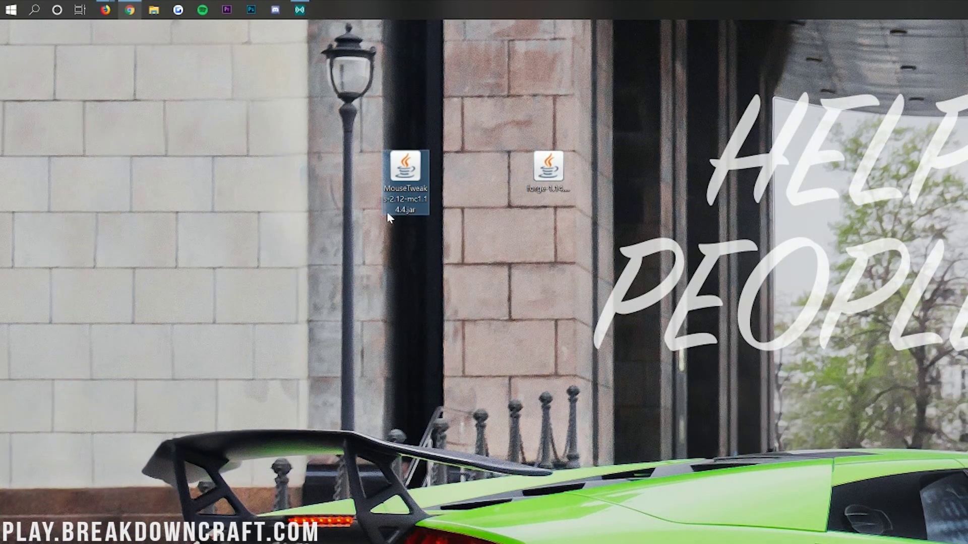
{"action": "left_click", "coordinate": [403, 247]}
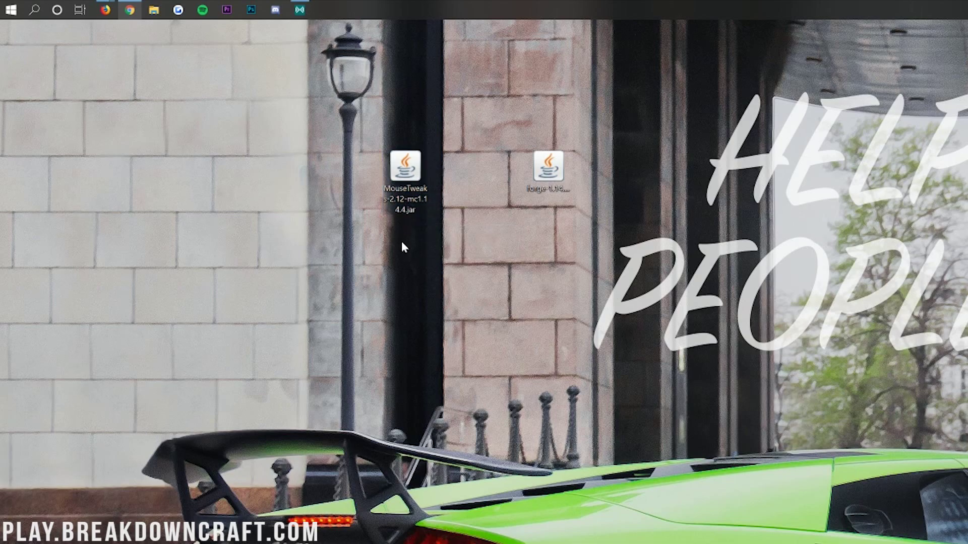
Launch Run, open %appdata% and go into the .minecraft folder
{"action": "left_click", "coordinate": [2, 5]}
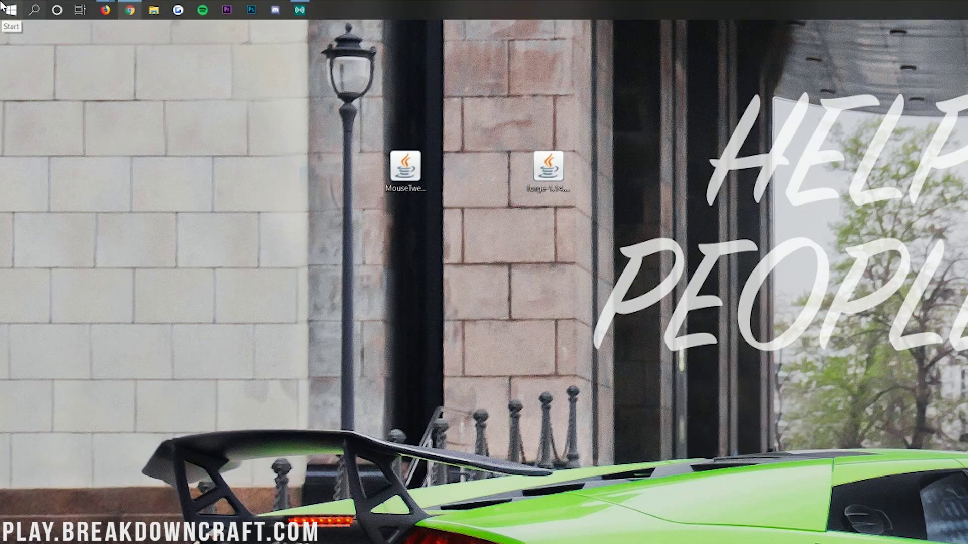
{"action": "type", "text": "run"}
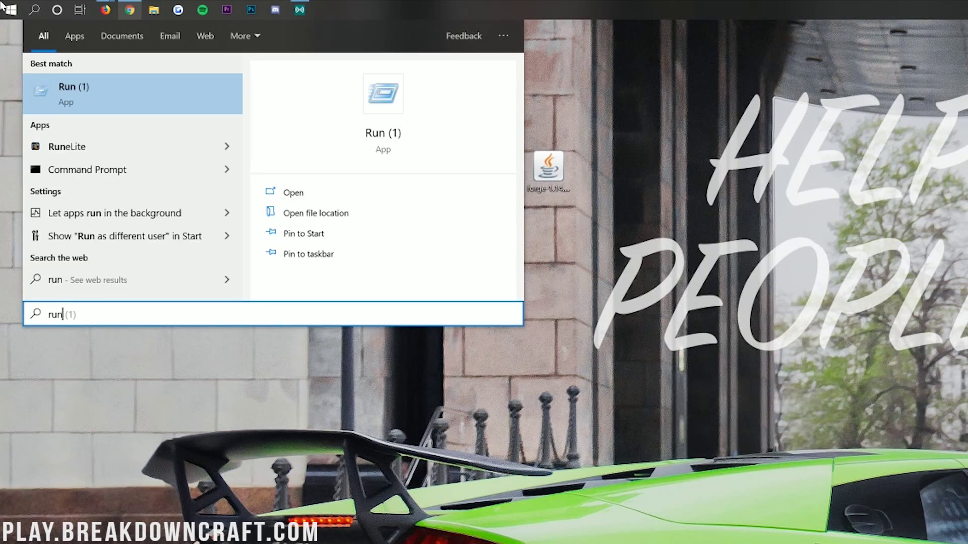
{"action": "left_click", "coordinate": [84, 98]}
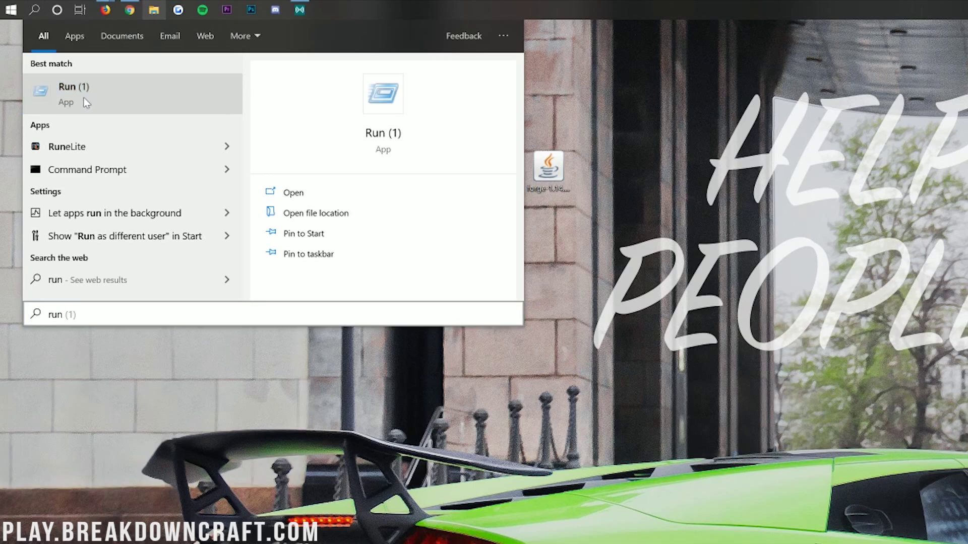
{"action": "left_click_drag", "start_coordinate": [71, 31], "coordinate": [129, 62]}
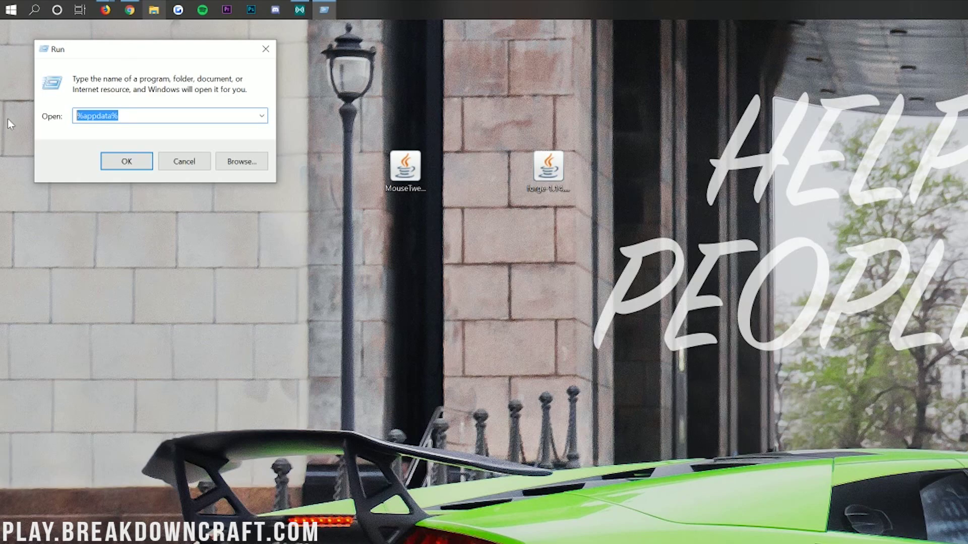
{"action": "key", "text": "BackSpace"}
{"action": "type", "text": "%app"}
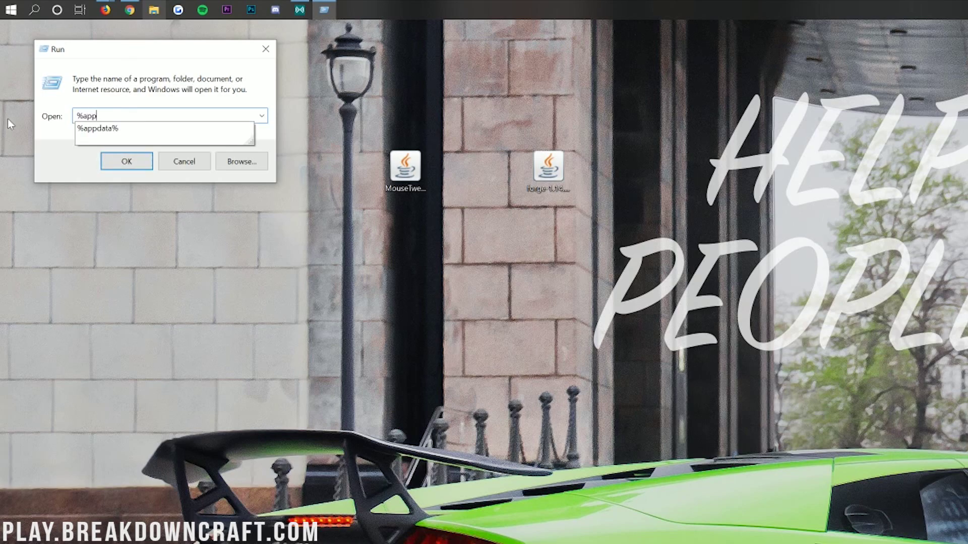
{"action": "type", "text": "data%"}
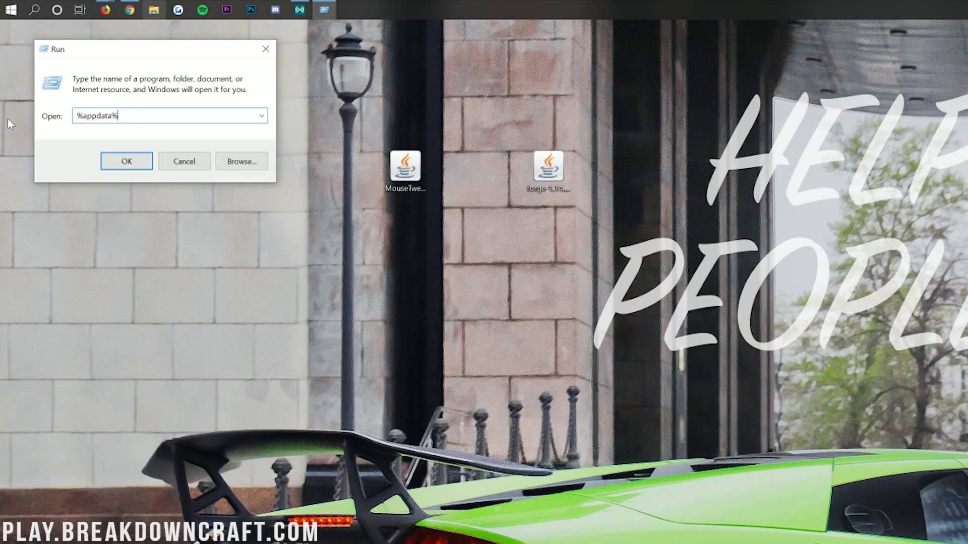
{"action": "key", "text": "Return"}
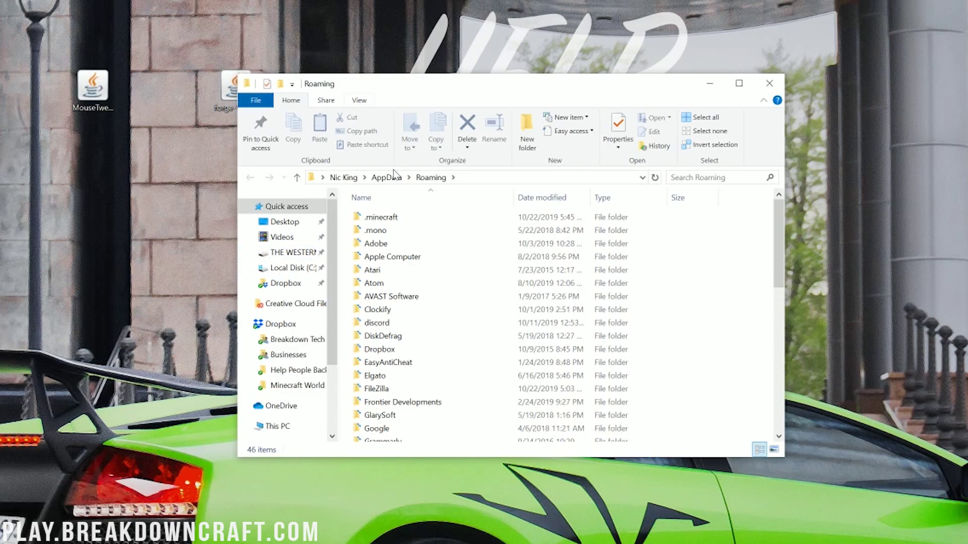
{"action": "double_click", "coordinate": [386, 217]}
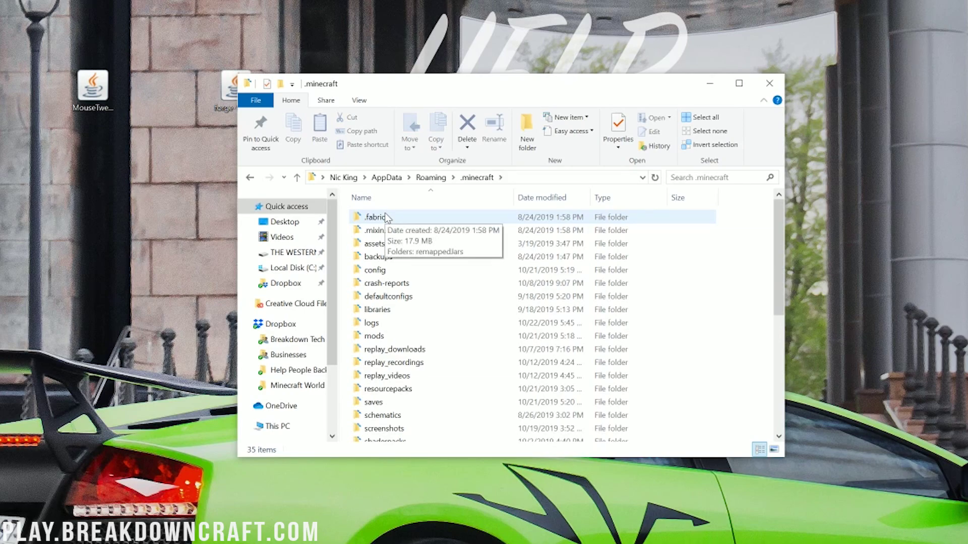
Delete the .fabric, mods, replay_downloads, replay_recordings and replay_videos folders from .minecraft
{"action": "left_click", "coordinate": [376, 217]}
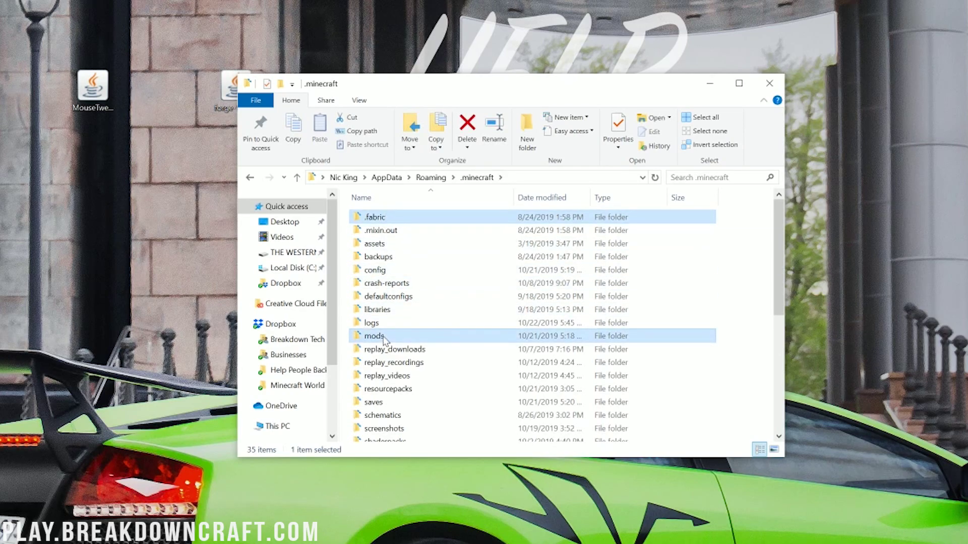
{"action": "left_click", "coordinate": [374, 336], "text": "ctrl"}
{"action": "left_click", "coordinate": [383, 363], "text": "ctrl"}
{"action": "left_click", "coordinate": [384, 375], "text": "ctrl"}
{"action": "right_click", "coordinate": [383, 363]}
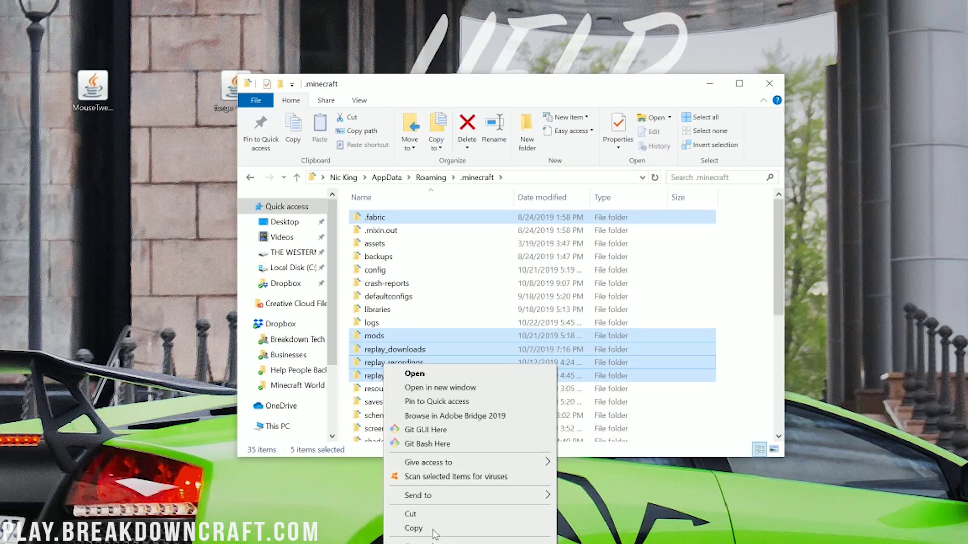
{"action": "left_click", "coordinate": [434, 533]}
{"action": "left_click", "coordinate": [558, 407]}
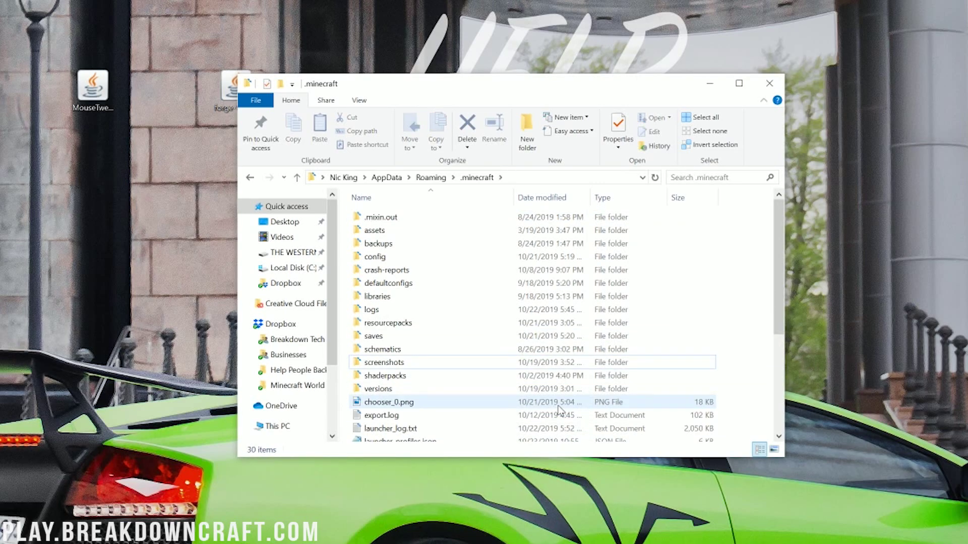
Create a new folder named mods in the .minecraft folder
{"action": "right_click", "coordinate": [344, 220]}
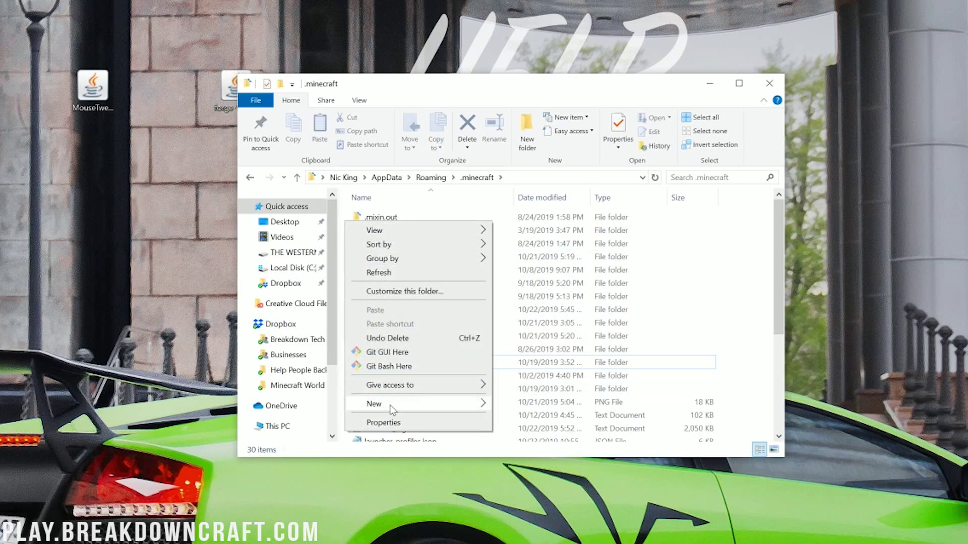
{"action": "mouse_move", "coordinate": [394, 404]}
{"action": "left_click", "coordinate": [532, 403]}
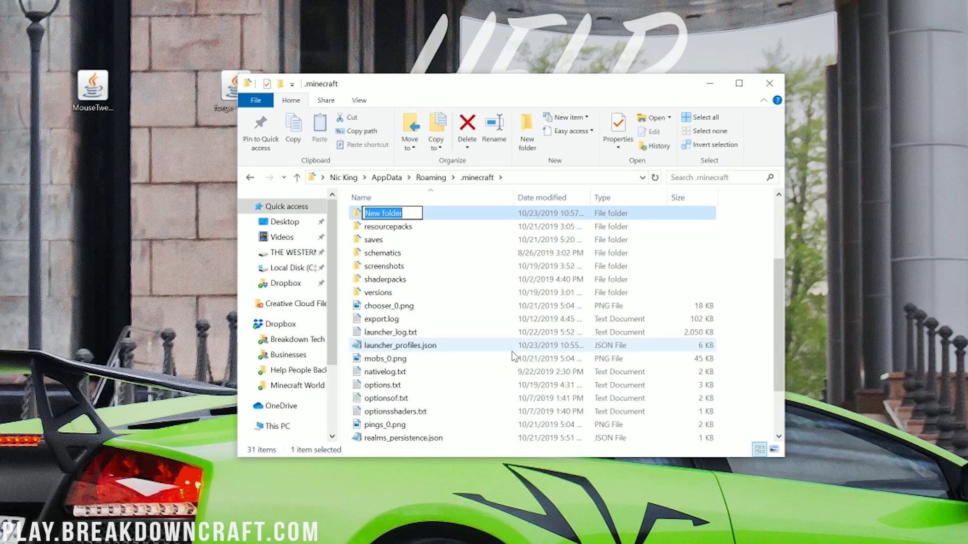
{"action": "type", "text": "mods"}
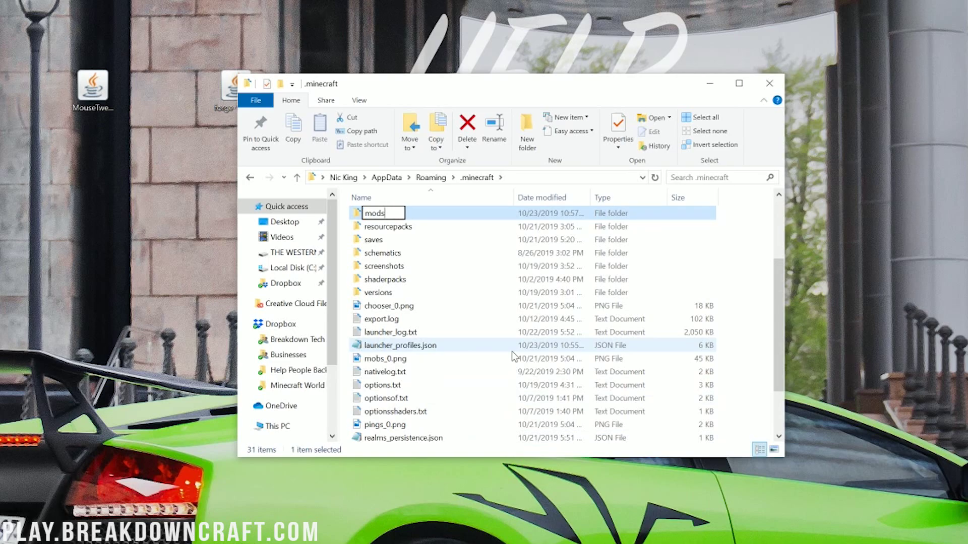
{"action": "key", "text": "ctrl+a"}
{"action": "key", "text": "Right"}
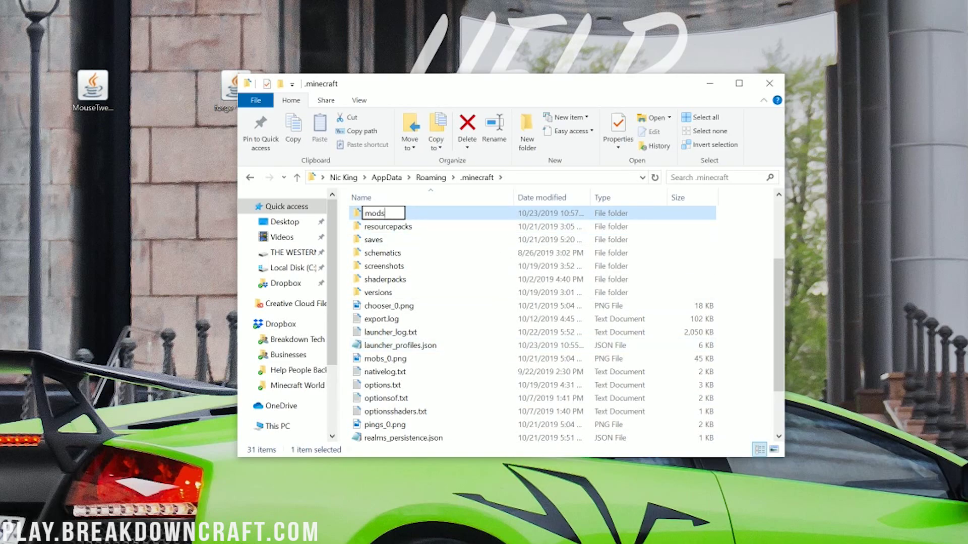
{"action": "key", "text": "ctrl+a"}
{"action": "left_click", "coordinate": [446, 216]}
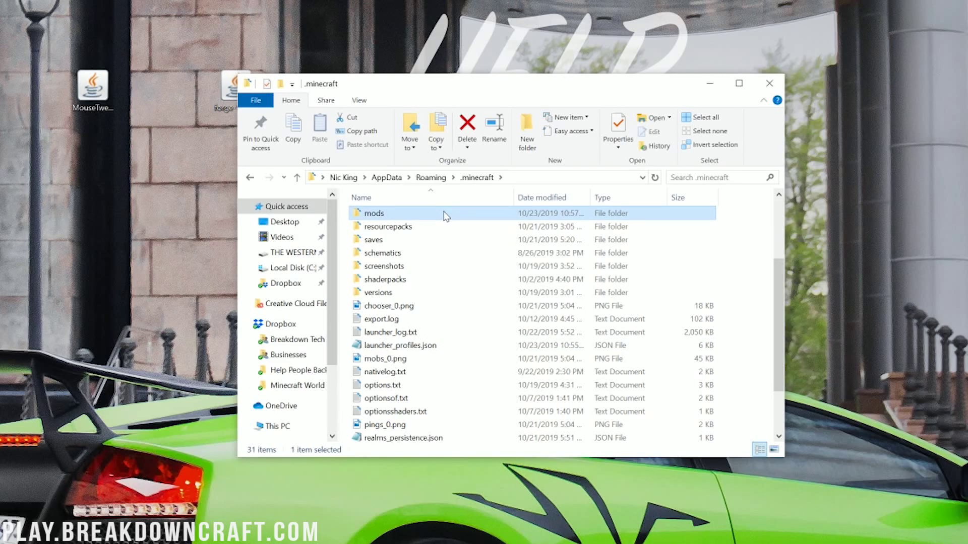
Copy MouseTweaks-2.12-mc1.14.4.jar from the desktop into the new mods folder
{"action": "double_click", "coordinate": [446, 216]}
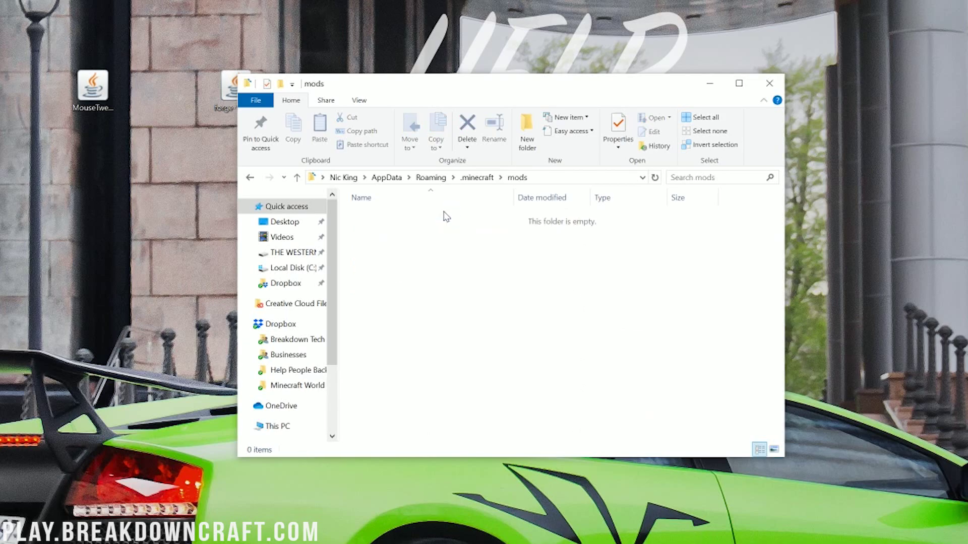
{"action": "left_click", "coordinate": [91, 96]}
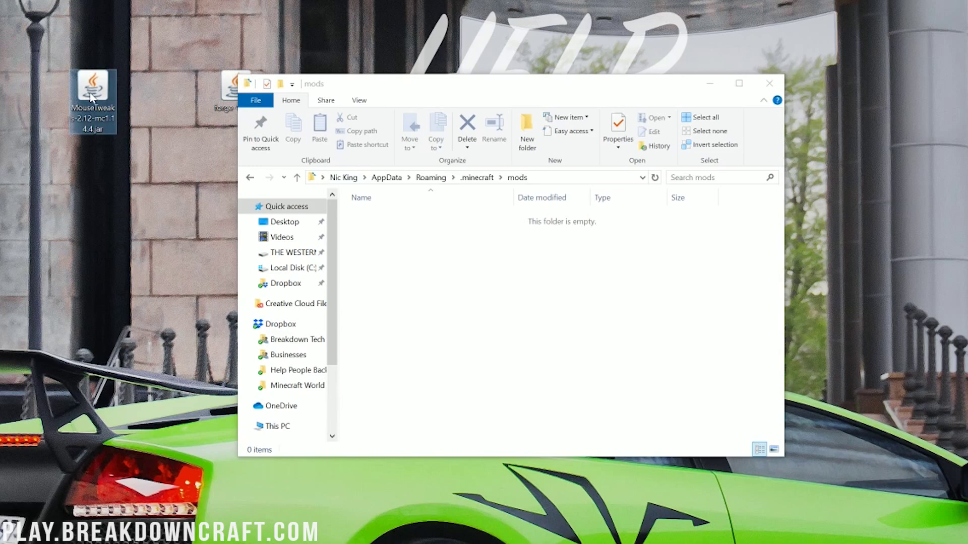
{"action": "left_click_drag", "start_coordinate": [92, 96], "coordinate": [389, 434]}
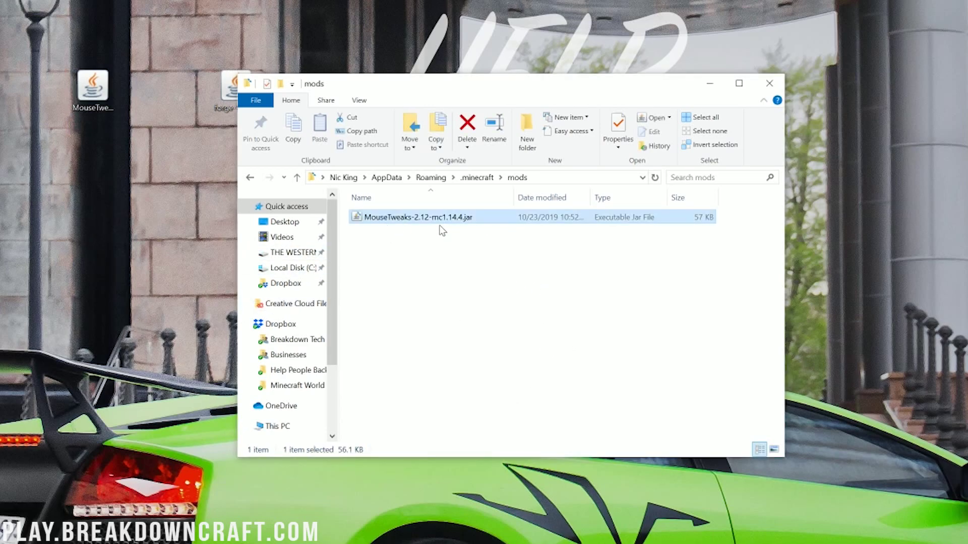
{"action": "left_click", "coordinate": [464, 246]}
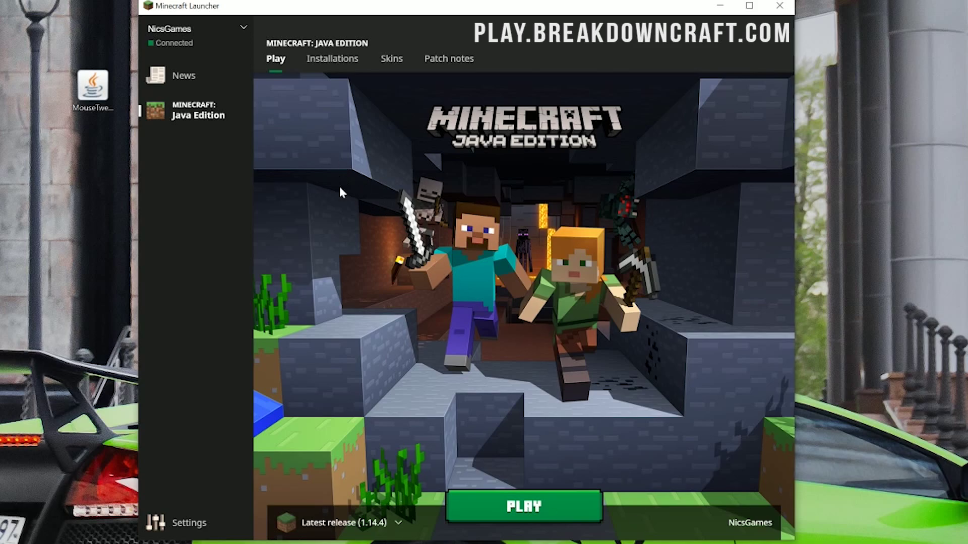
Choose the forge (1.14.4-forge-28.1.0) profile in the Minecraft Launcher and delete the existing Play.BreakdownCraft.com installation
{"action": "left_click", "coordinate": [400, 522]}
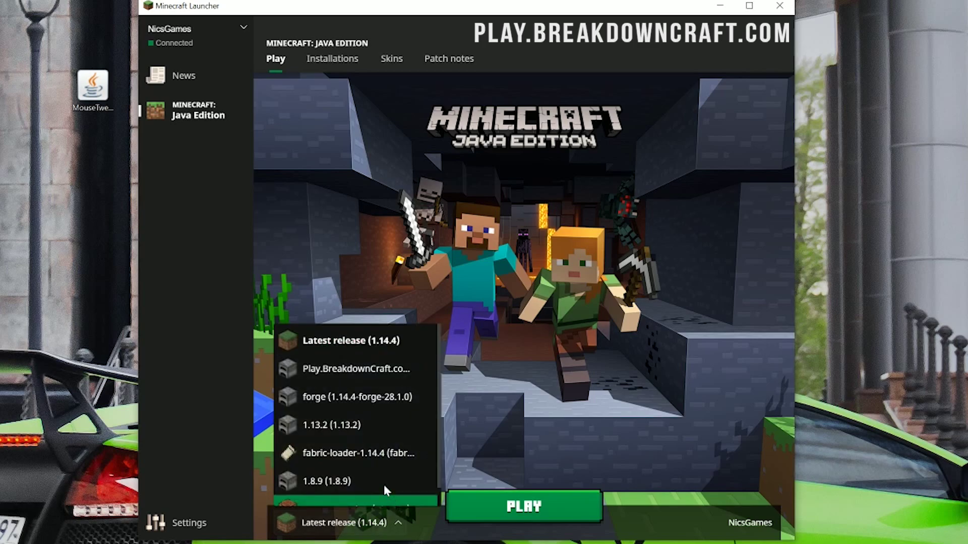
{"action": "left_click", "coordinate": [344, 406]}
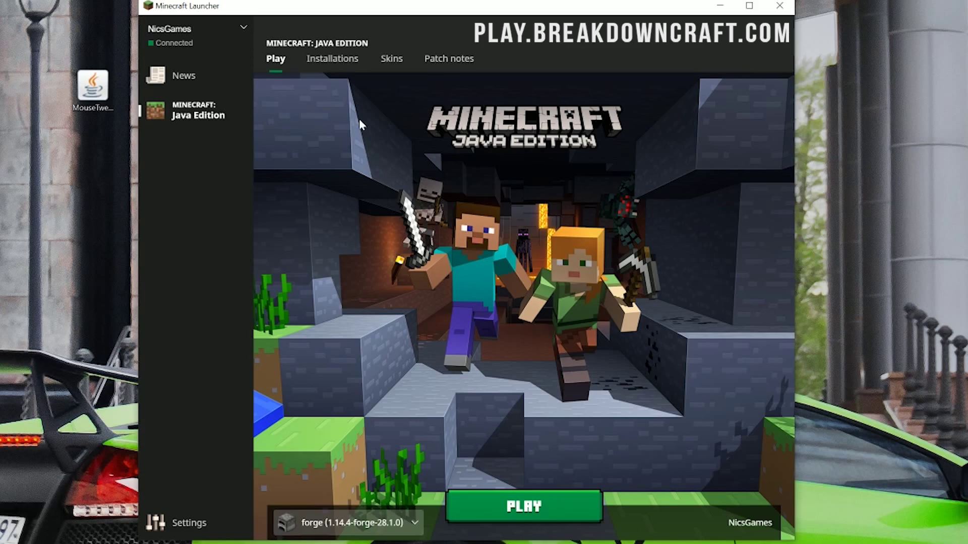
{"action": "left_click", "coordinate": [323, 65]}
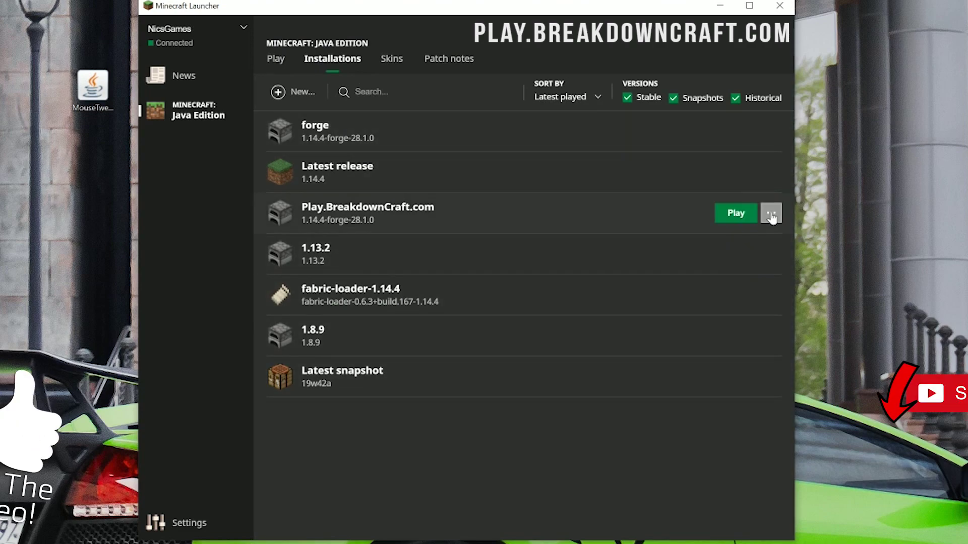
{"action": "left_click", "coordinate": [771, 212]}
{"action": "left_click", "coordinate": [756, 281]}
{"action": "left_click", "coordinate": [480, 303]}
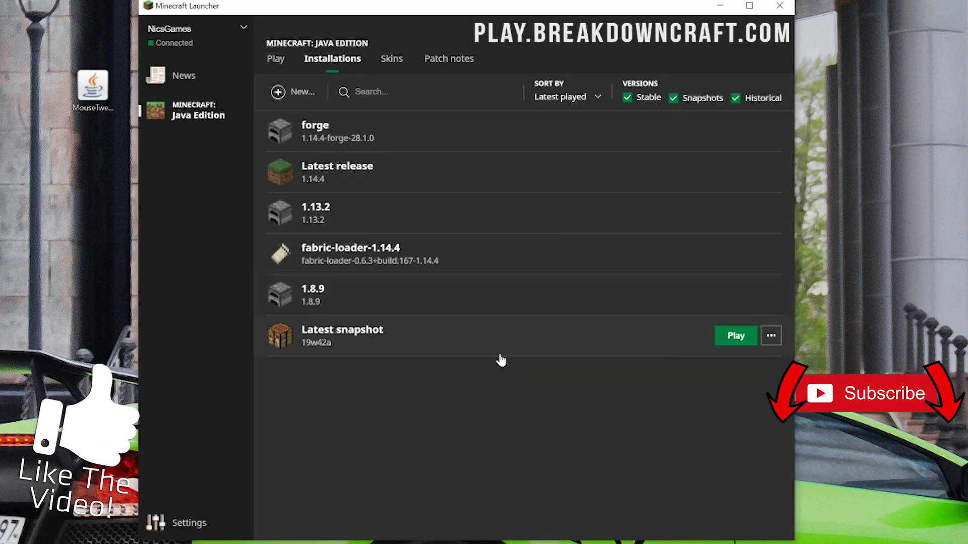
Start a new launcher installation and name it Play.BreakdownCraft.com
{"action": "left_click", "coordinate": [280, 93]}
{"action": "left_click", "coordinate": [361, 258]}
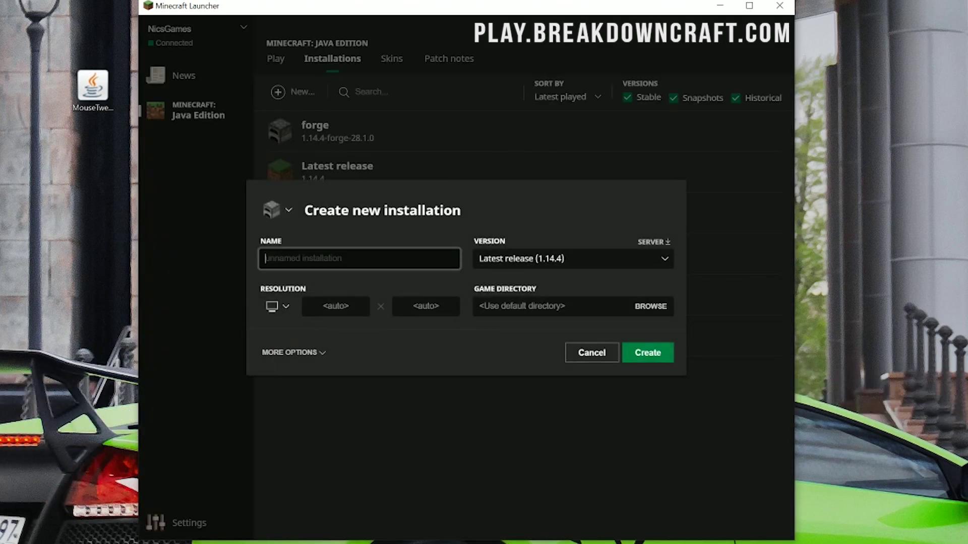
{"action": "type", "text": "Play.BreakdownCraft.com"}
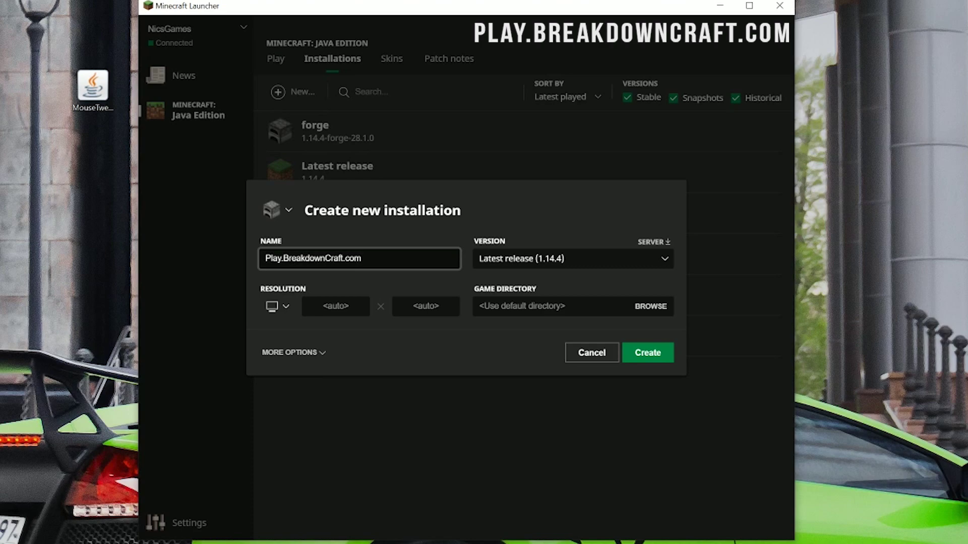
{"action": "double_click", "coordinate": [359, 267]}
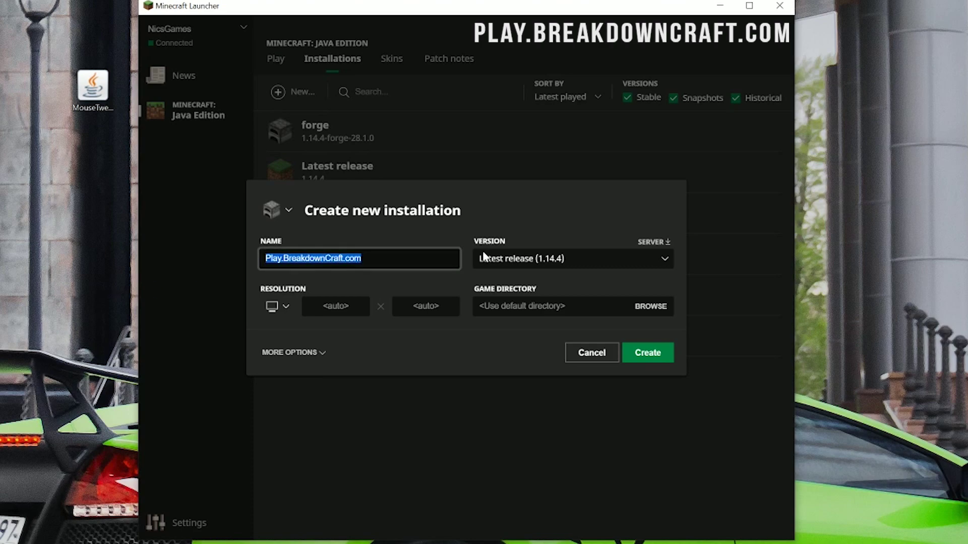
Set the new installation's version to release 1.14.4-forge-28.1.0
{"action": "left_click", "coordinate": [485, 256]}
{"action": "left_click", "coordinate": [484, 256]}
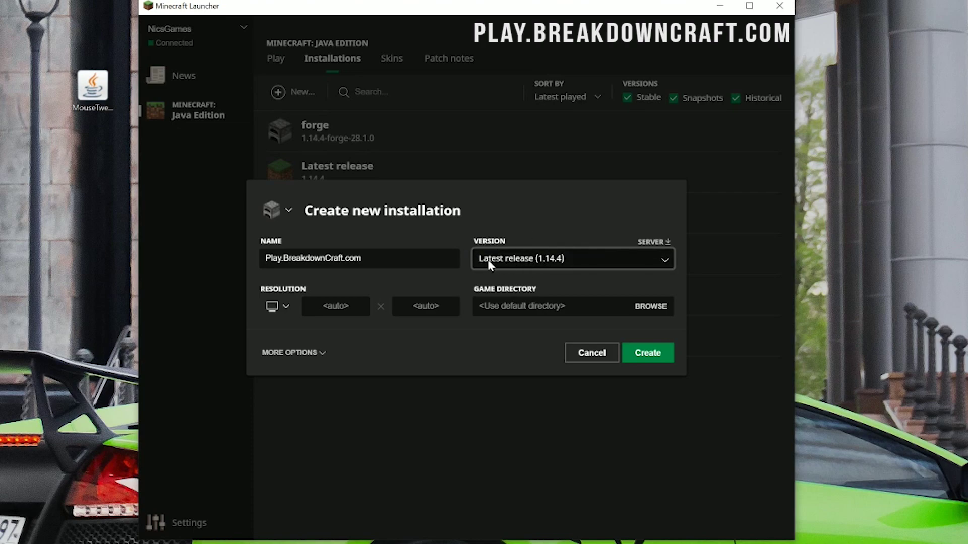
{"action": "left_click", "coordinate": [529, 259]}
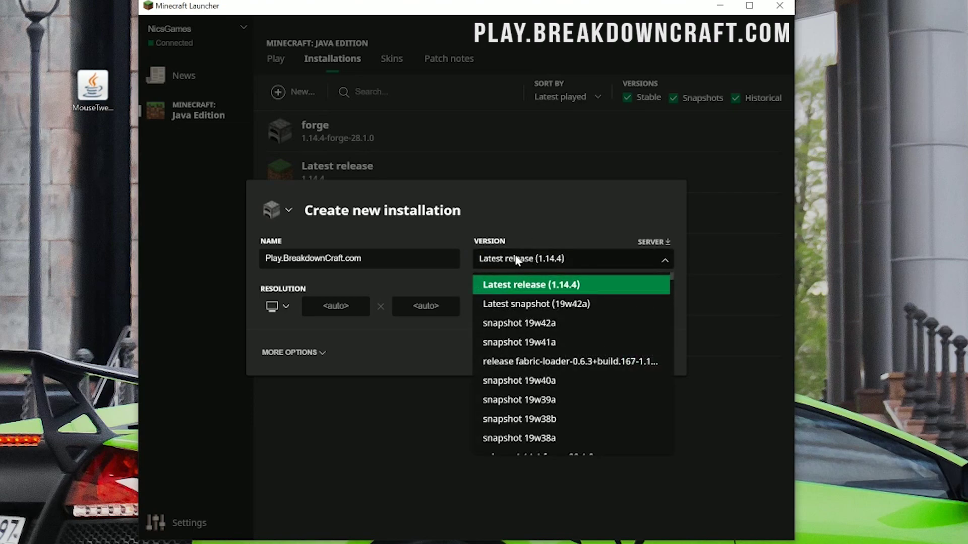
{"action": "scroll", "coordinate": [551, 307], "scroll_direction": "down", "scroll_amount": 3}
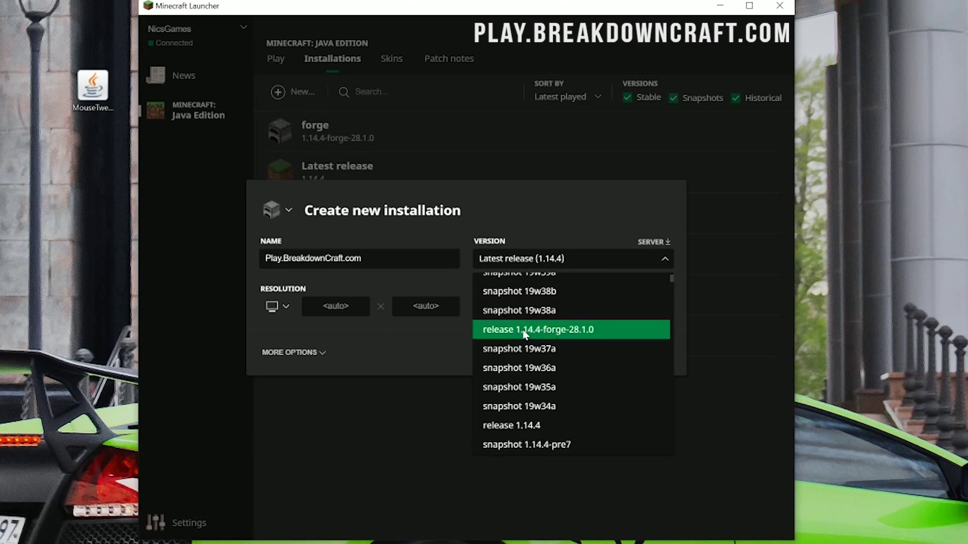
{"action": "left_click", "coordinate": [558, 332]}
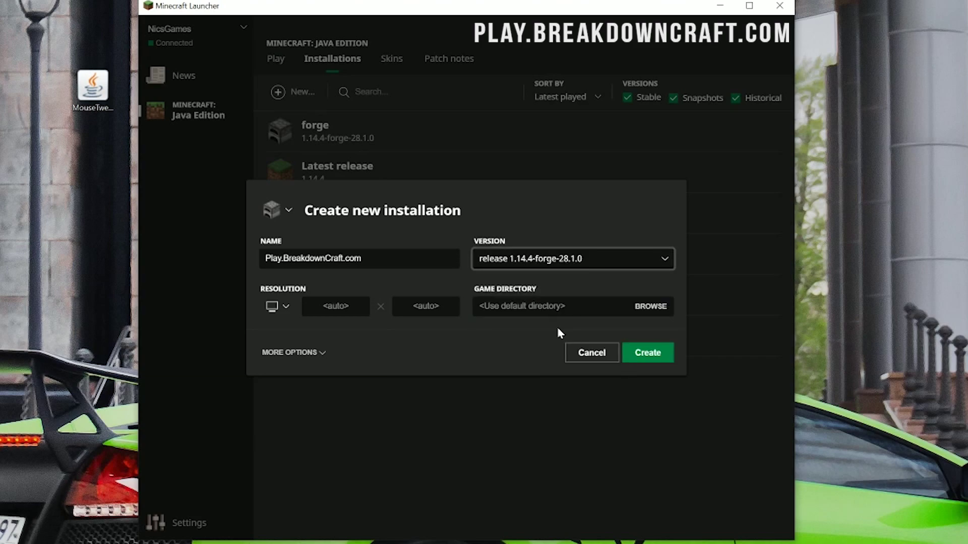
Set the installation's resolution to 1920x1080 and create it
{"action": "left_click", "coordinate": [283, 306]}
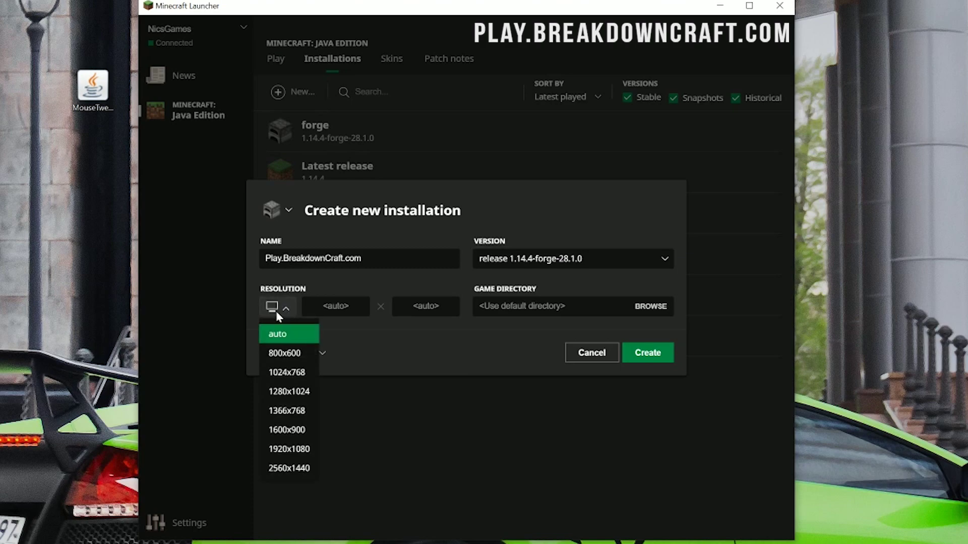
{"action": "left_click", "coordinate": [298, 450]}
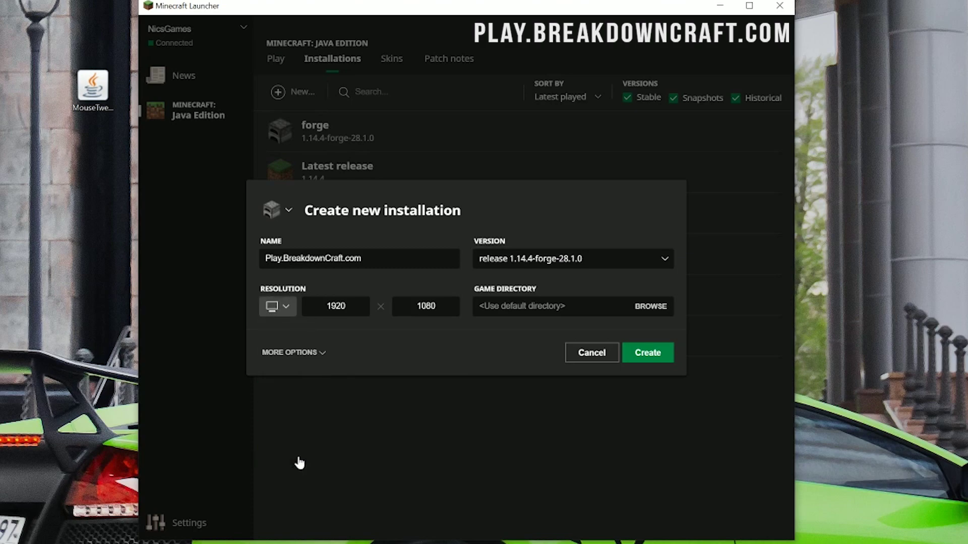
{"action": "left_click", "coordinate": [662, 356]}
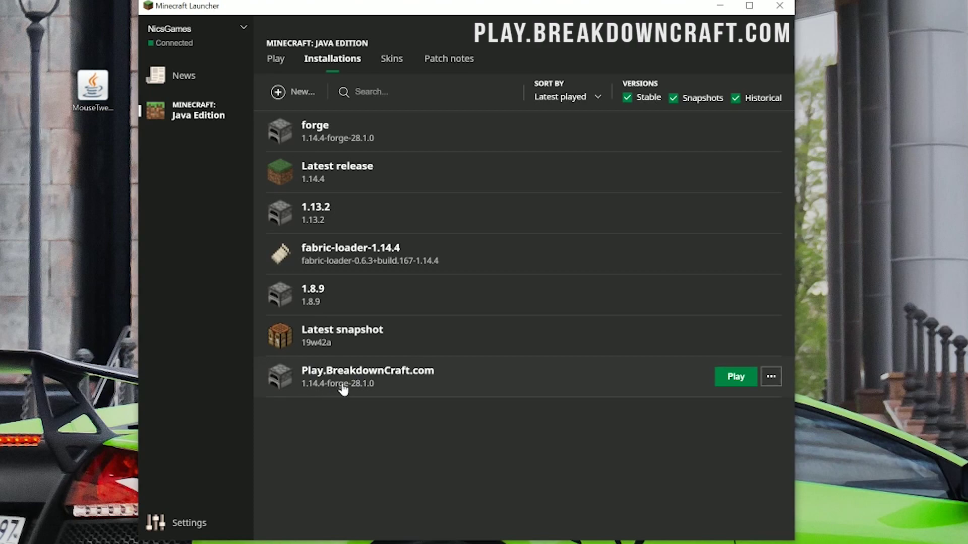
Launch the Play.BreakdownCraft.com installation, check the Mouse Tweaks entry in the game's mod list, and return to the title screen
{"action": "left_click", "coordinate": [734, 377]}
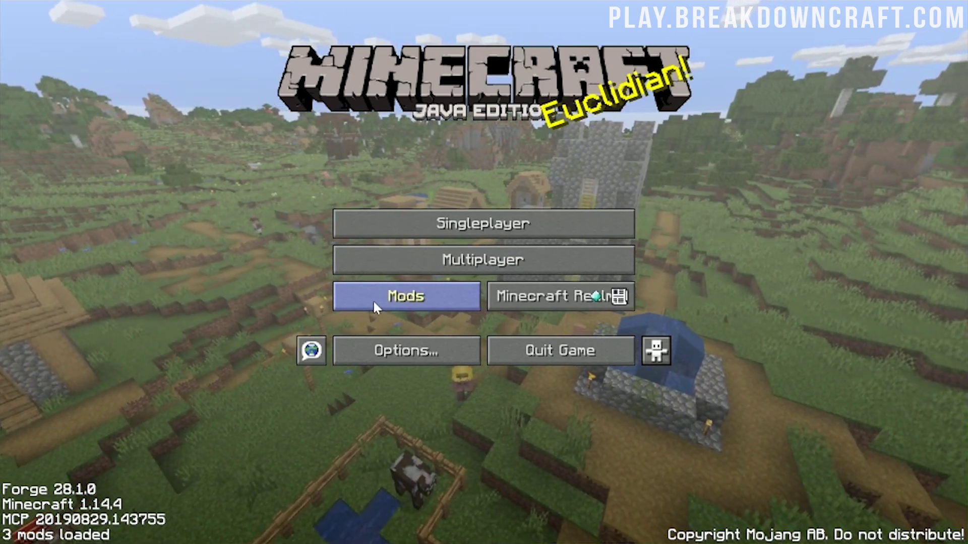
{"action": "left_click", "coordinate": [373, 299]}
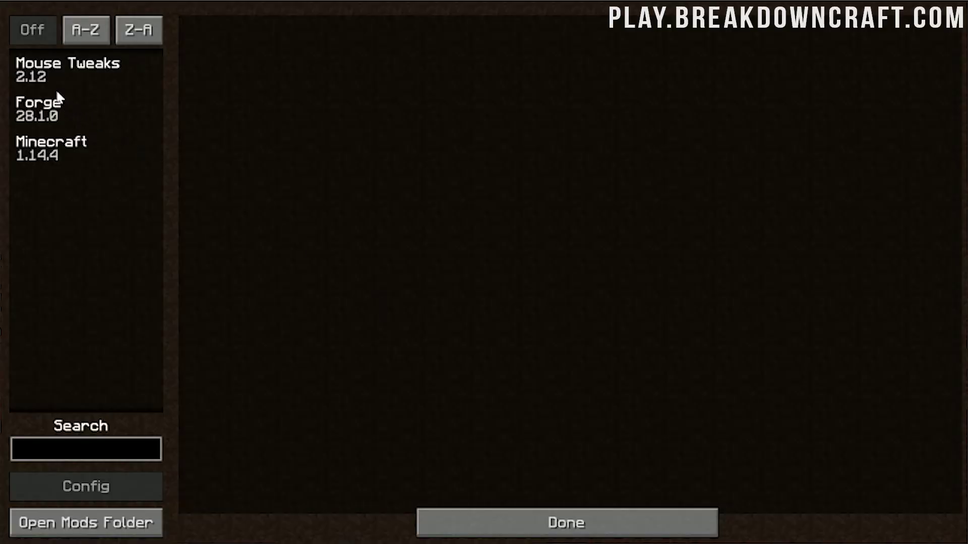
{"action": "left_click", "coordinate": [43, 71]}
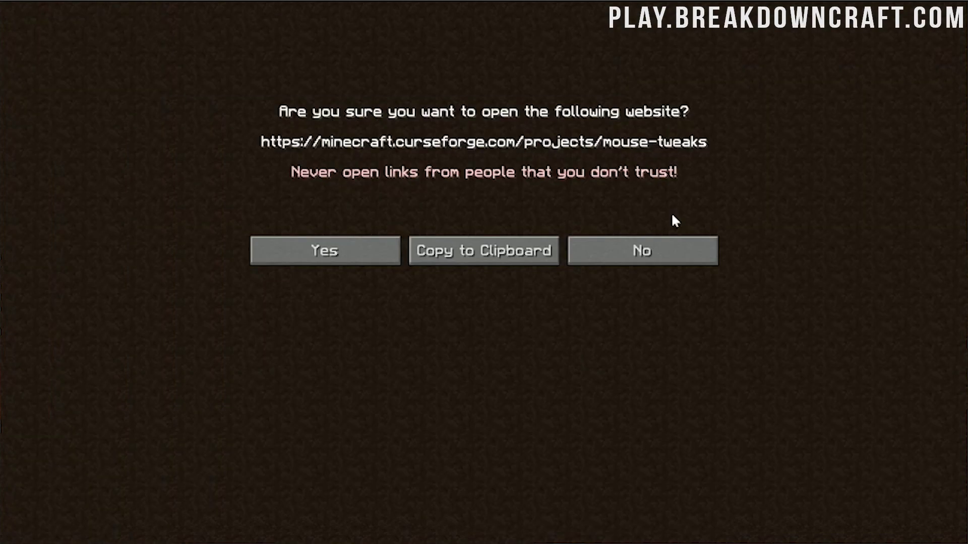
{"action": "left_click", "coordinate": [612, 264]}
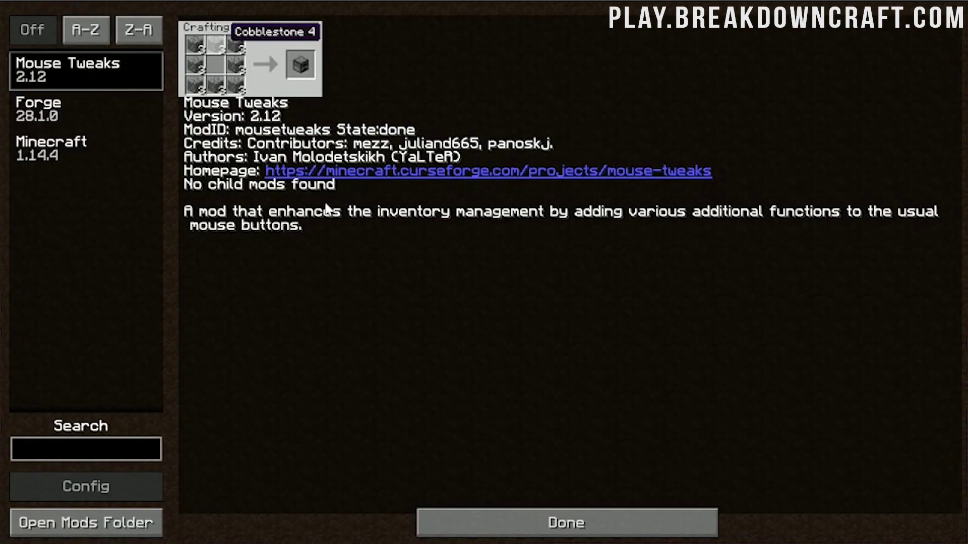
{"action": "left_click", "coordinate": [521, 523]}
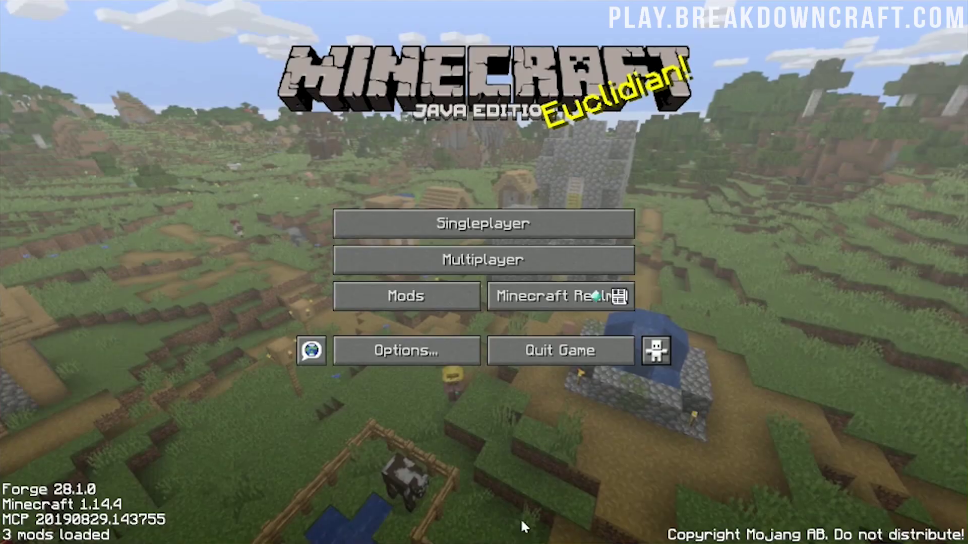
Enter a singleplayer world and add 64 cobblestone and 64 wooden planks from the creative inventory to the hotbar
{"action": "left_click", "coordinate": [474, 233]}
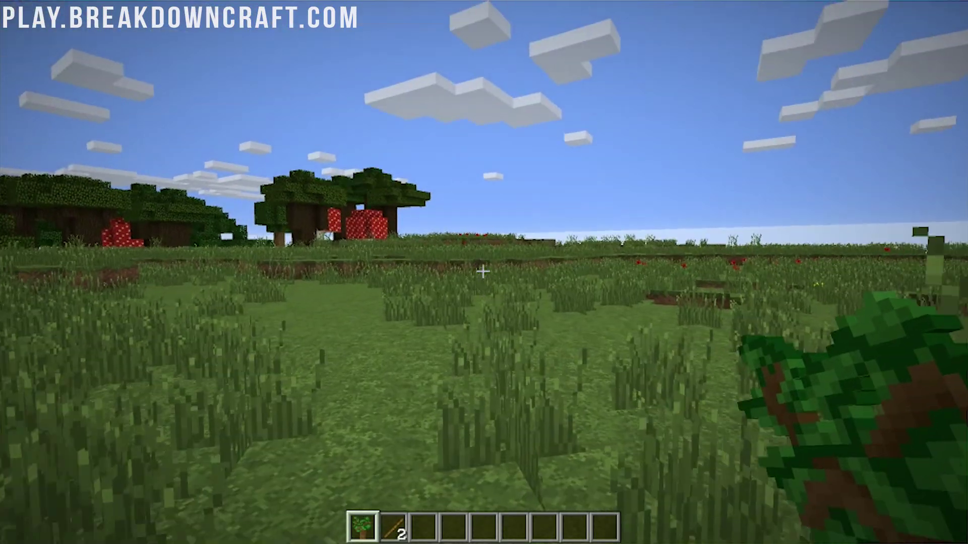
{"action": "key", "text": "w"}
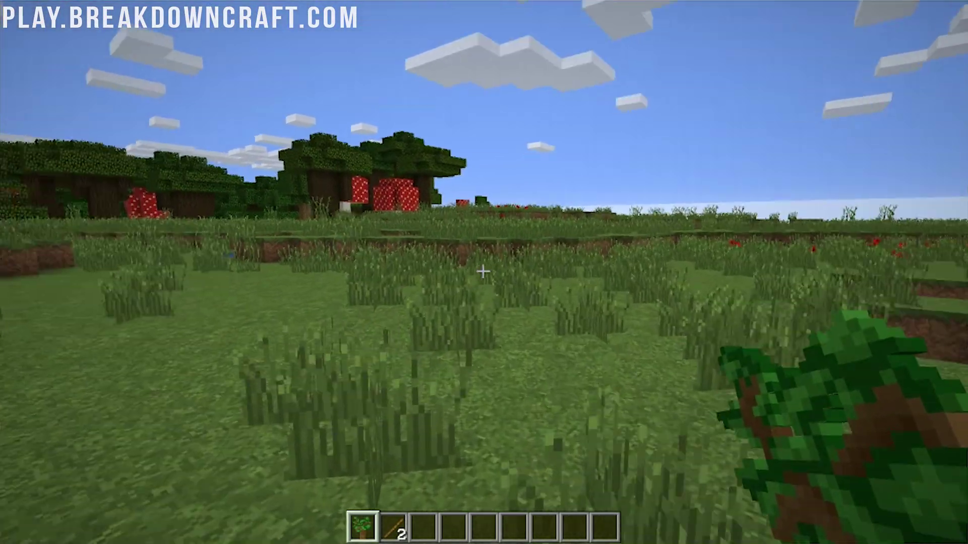
{"action": "key", "text": "e"}
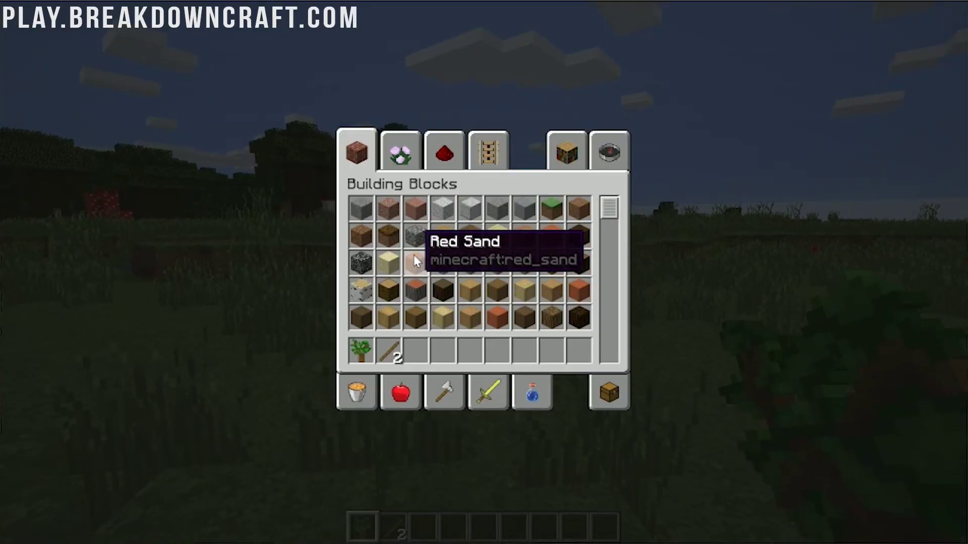
{"action": "left_click", "coordinate": [443, 262]}
{"action": "left_click", "coordinate": [416, 350]}
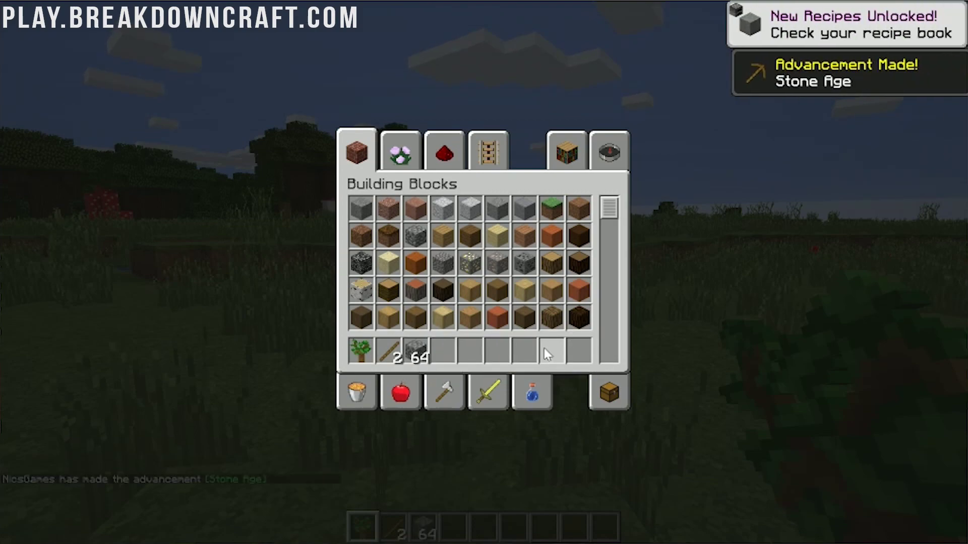
{"action": "left_click", "coordinate": [497, 235]}
{"action": "left_click", "coordinate": [443, 351]}
{"action": "key", "text": "e"}
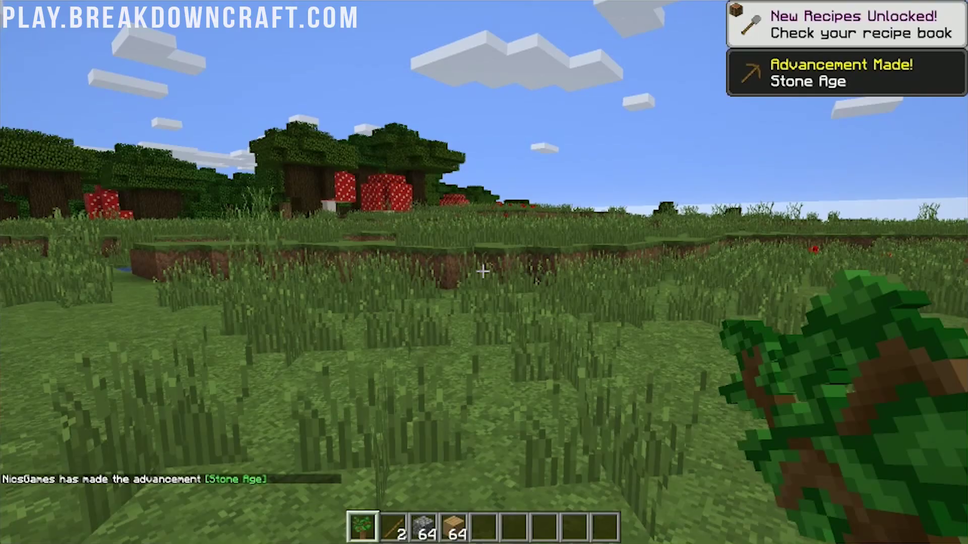
{"action": "key", "text": "e"}
{"action": "key", "text": "e"}
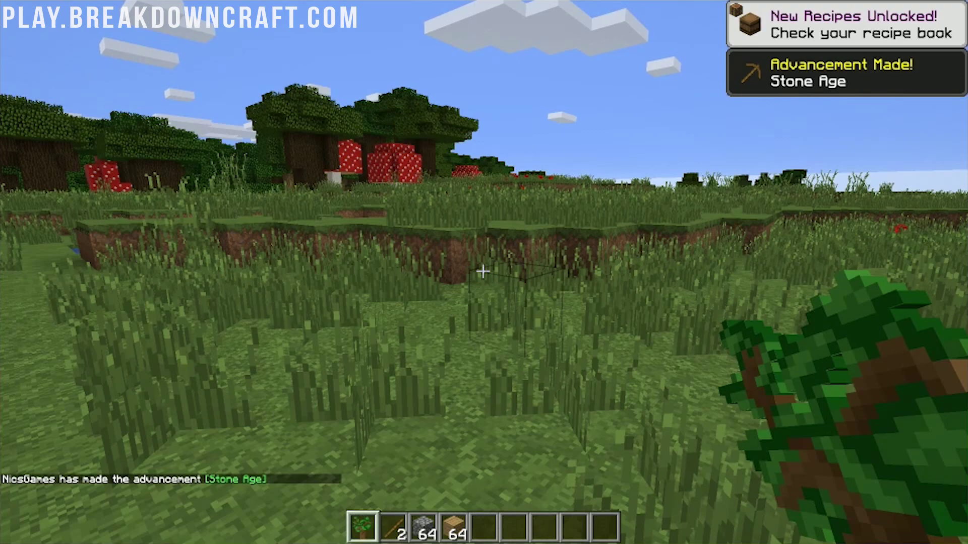
{"action": "key", "text": "slash"}
{"action": "key", "text": "Escape"}
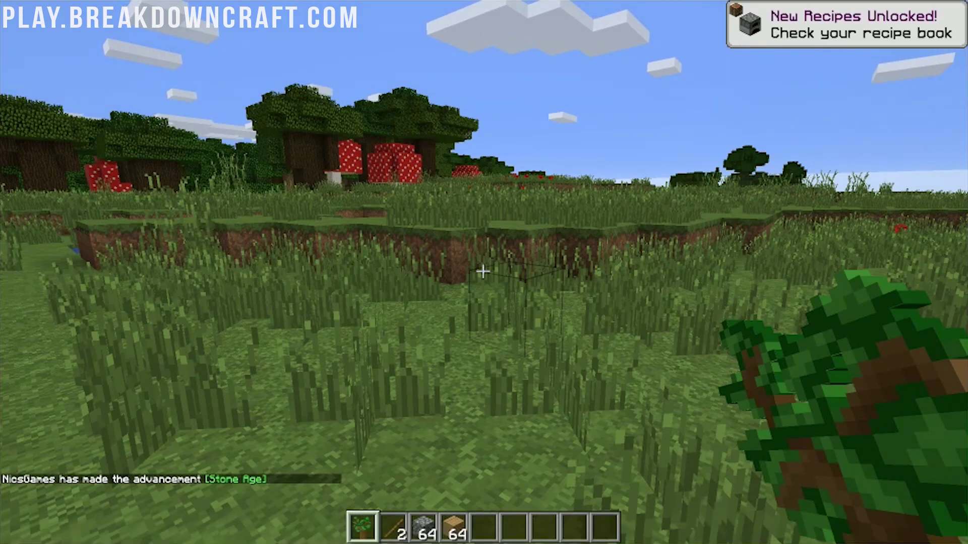
Fill the next four free hotbar slots with stacks of 64 oak planks from the creative building blocks
{"action": "key", "text": "e"}
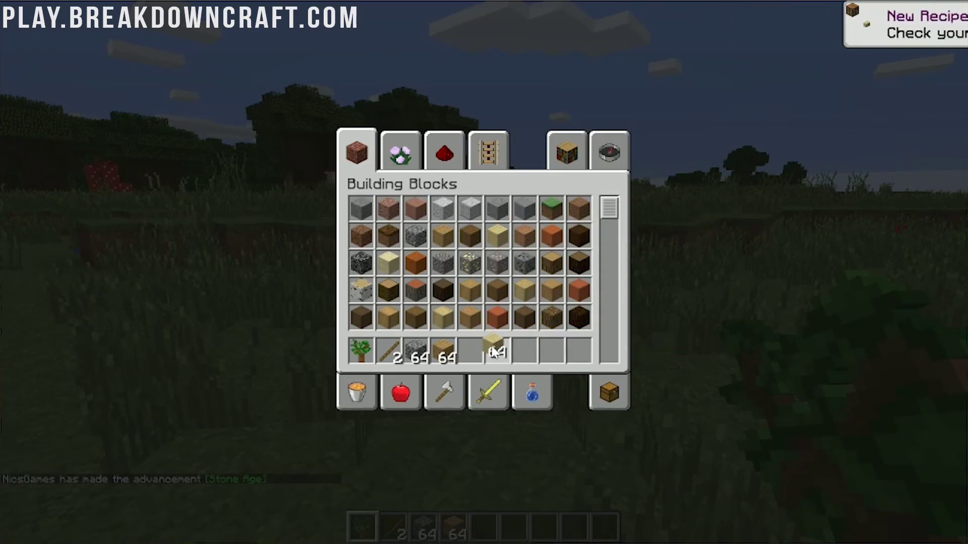
{"action": "left_click", "coordinate": [494, 283]}
{"action": "left_click", "coordinate": [443, 232]}
{"action": "left_click", "coordinate": [470, 350]}
{"action": "left_click", "coordinate": [443, 229]}
{"action": "left_click", "coordinate": [497, 351]}
{"action": "left_click", "coordinate": [443, 257]}
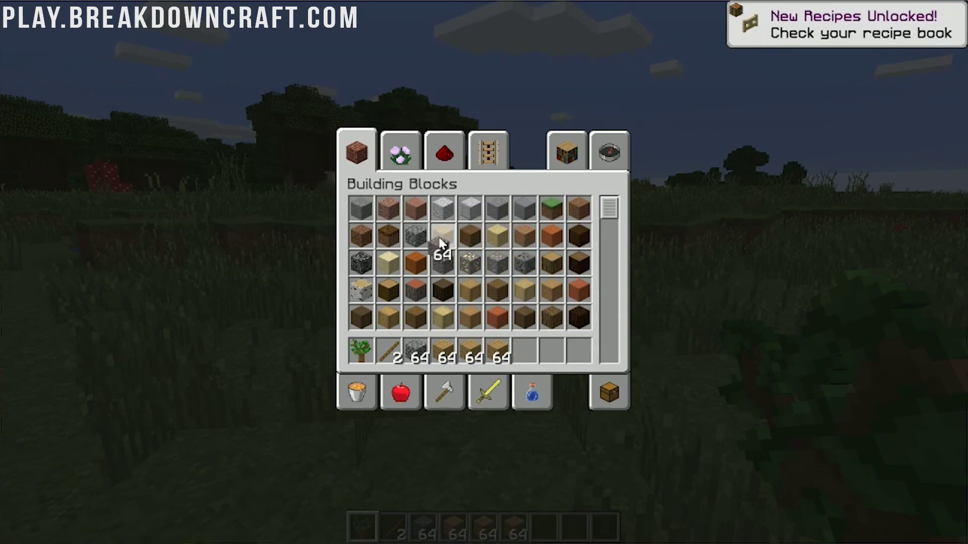
{"action": "left_click", "coordinate": [468, 226]}
{"action": "left_click", "coordinate": [443, 233]}
{"action": "left_click", "coordinate": [524, 351]}
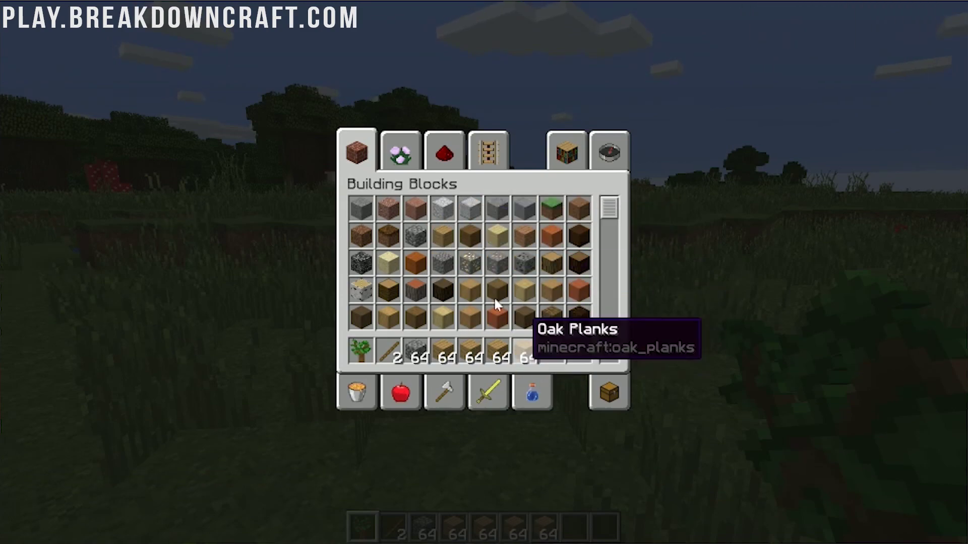
{"action": "left_click", "coordinate": [444, 233]}
{"action": "left_click", "coordinate": [558, 353]}
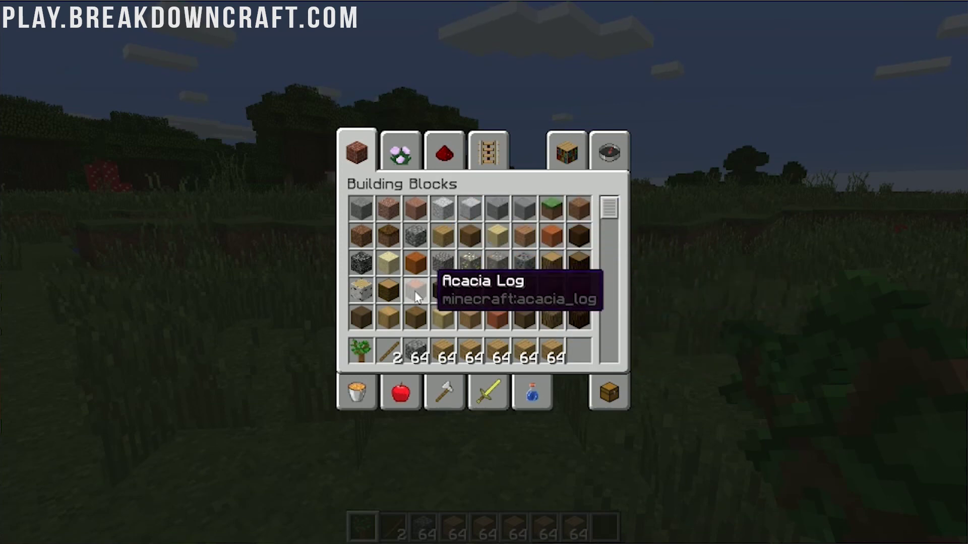
Put a stack of 64 acacia logs in the last hotbar slot and close the creative inventory
{"action": "left_click", "coordinate": [410, 291]}
{"action": "left_click", "coordinate": [577, 353]}
{"action": "key", "text": "e"}
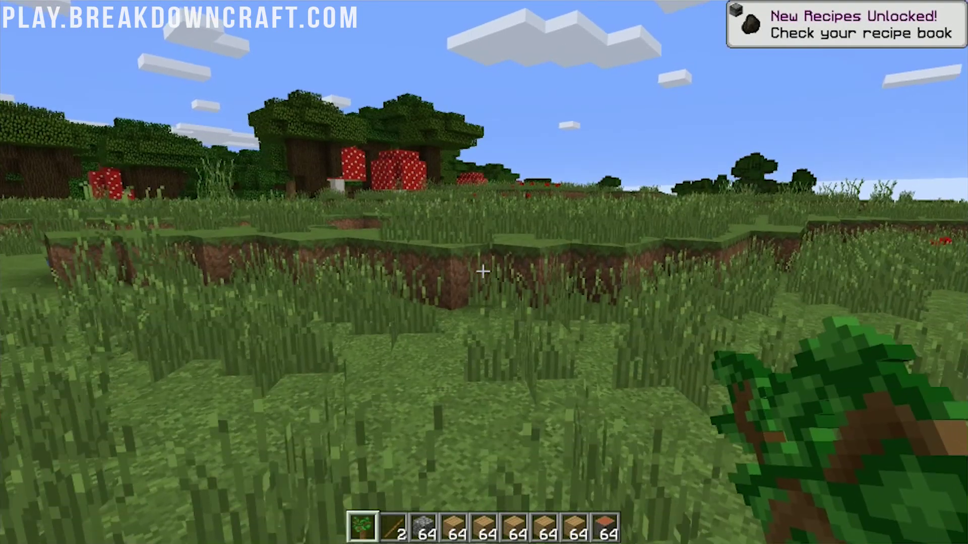
Switch the player's game mode to survival with the /gamemode command
{"action": "key", "text": "slash"}
{"action": "type", "text": "gamemode"}
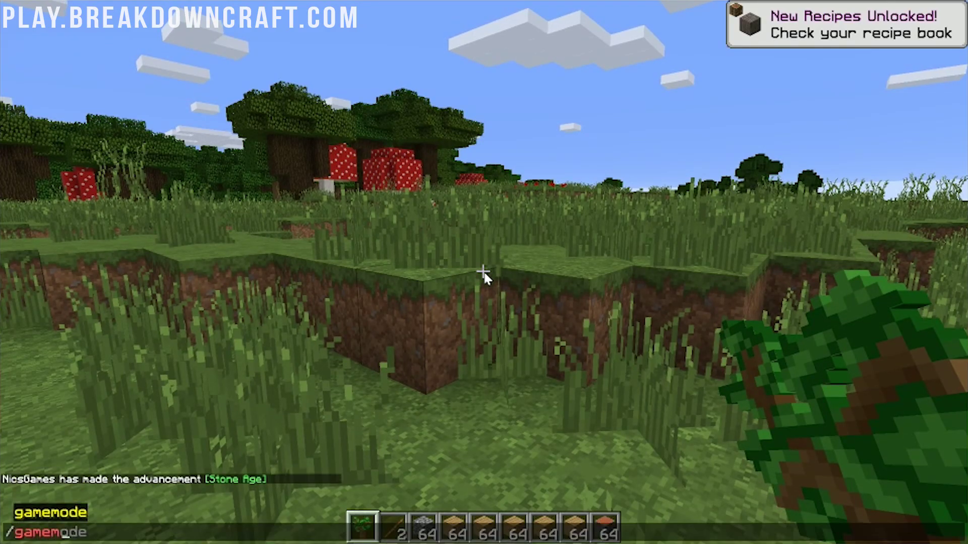
{"action": "type", "text": " su"}
{"action": "key", "text": "Tab"}
{"action": "key", "text": "Return"}
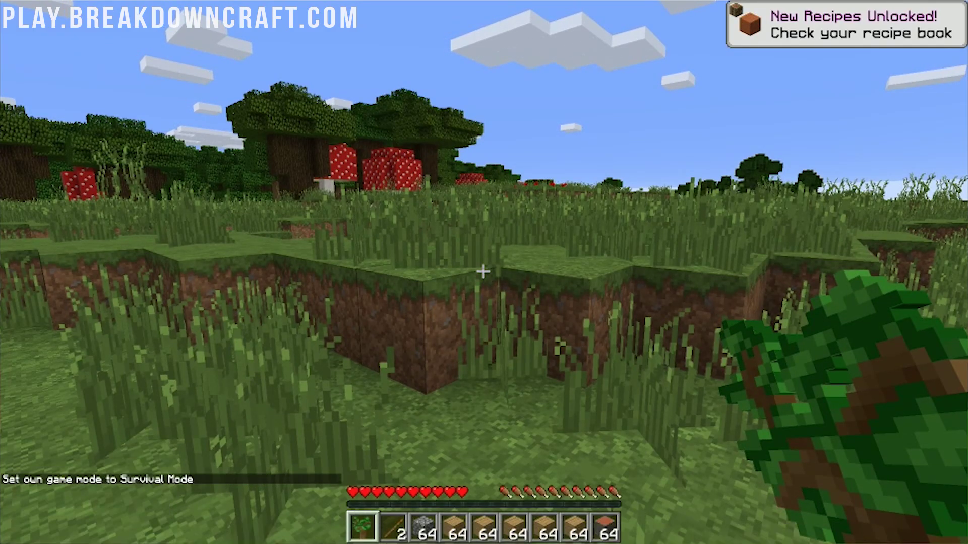
Spread oak planks over the 2x2 crafting grid, craft a crafting table, and layer more planks onto the filled grid slots
{"action": "key", "text": "e"}
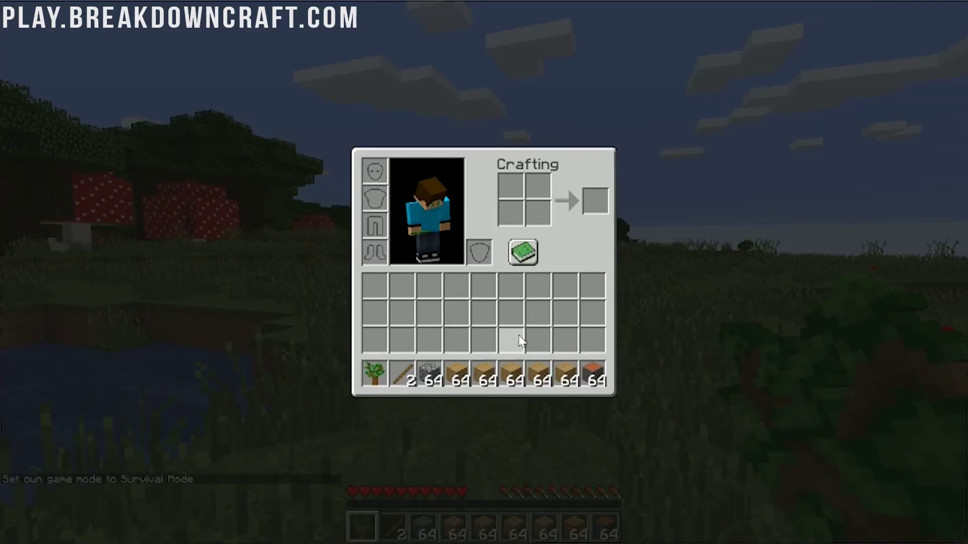
{"action": "left_click", "coordinate": [511, 374]}
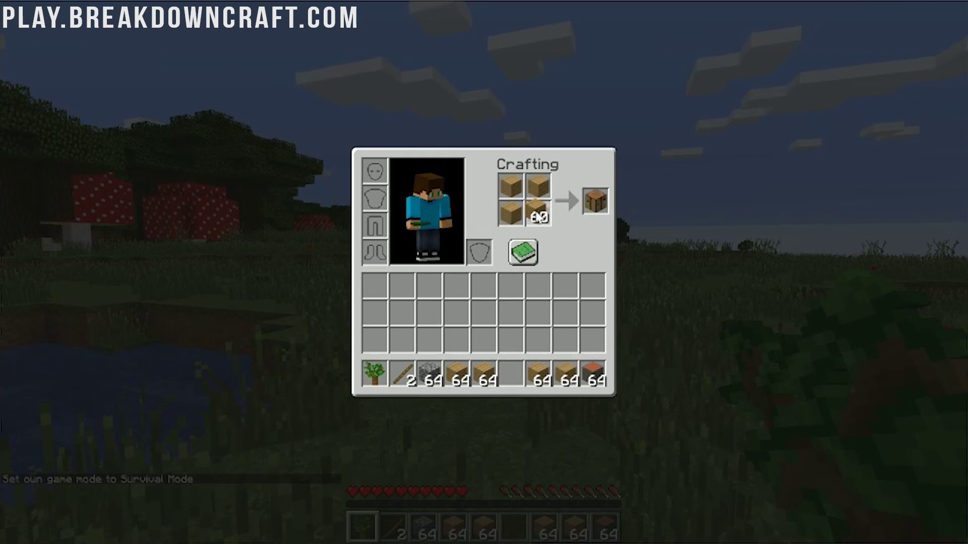
{"action": "left_click", "coordinate": [535, 228]}
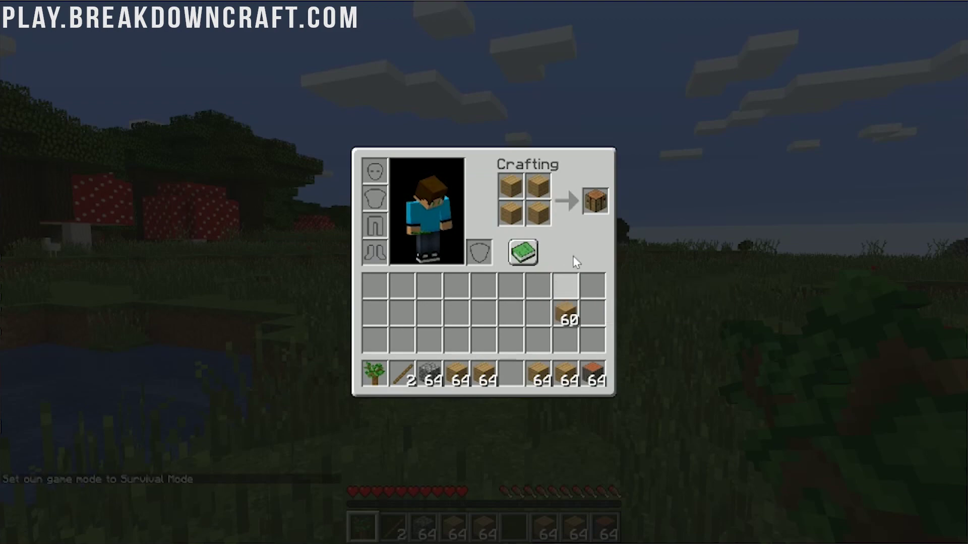
{"action": "left_click", "coordinate": [596, 203]}
{"action": "left_click", "coordinate": [569, 310]}
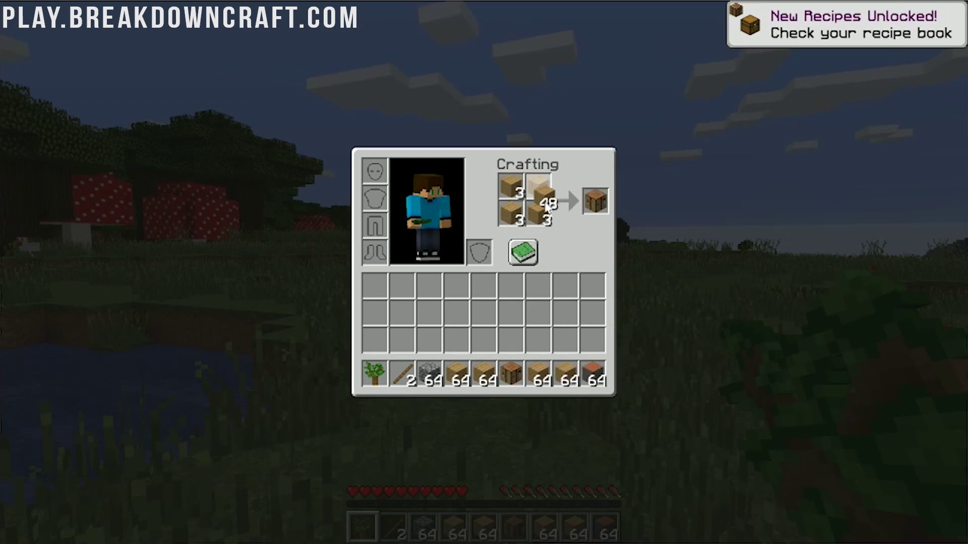
{"action": "left_click", "coordinate": [524, 297]}
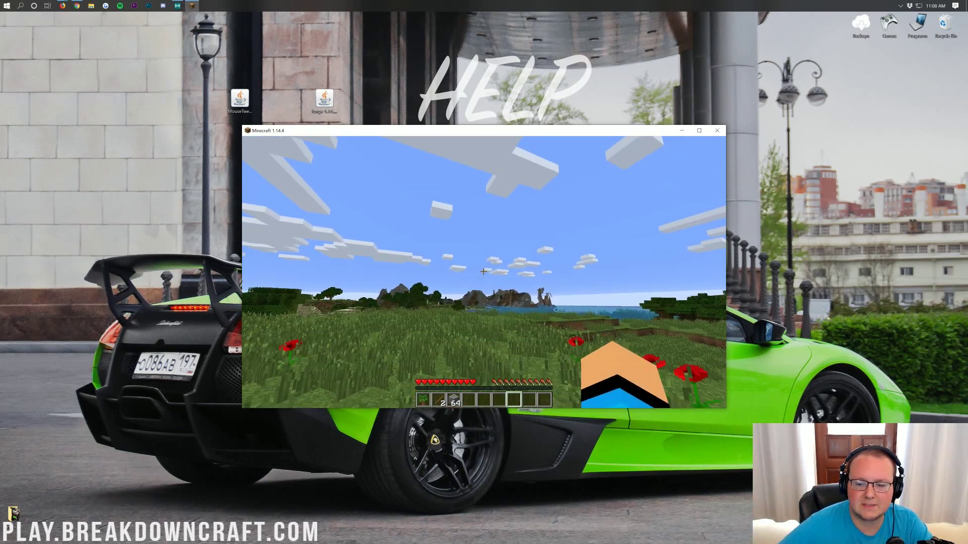
Save the singleplayer world and quit to the title screen
{"action": "key", "text": "Escape"}
{"action": "left_click", "coordinate": [460, 288]}
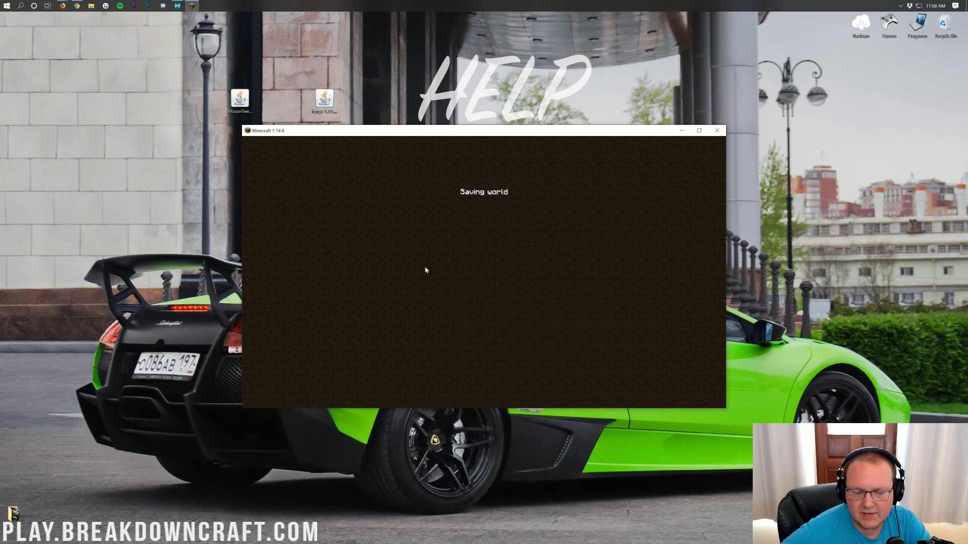
Switch to Chrome and review the RMB, LMB and Wheel Tweak descriptions on the Mouse Tweaks CurseForge page
{"action": "left_click", "coordinate": [76, 6]}
{"action": "scroll", "coordinate": [343, 257], "scroll_direction": "up", "scroll_amount": 5}
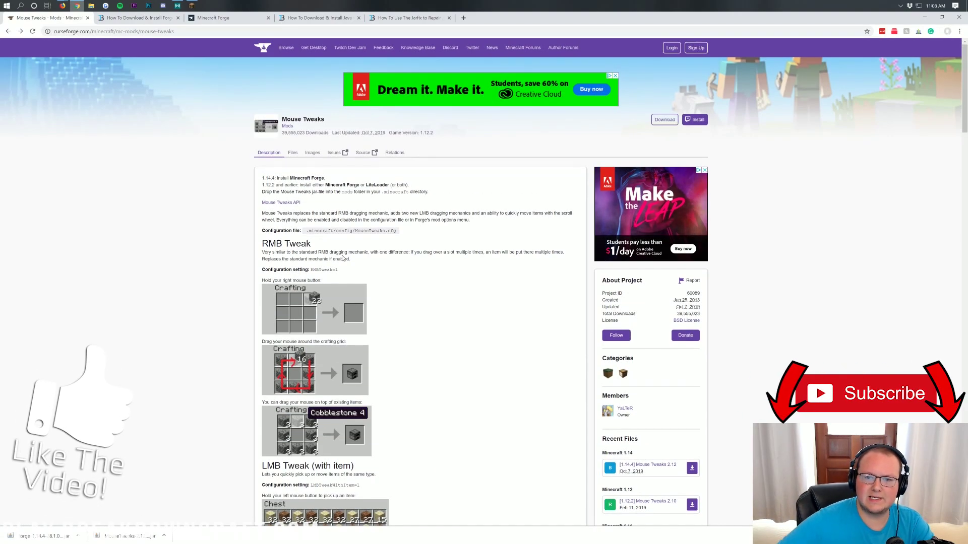
{"action": "scroll", "coordinate": [343, 258], "scroll_direction": "down", "scroll_amount": 15}
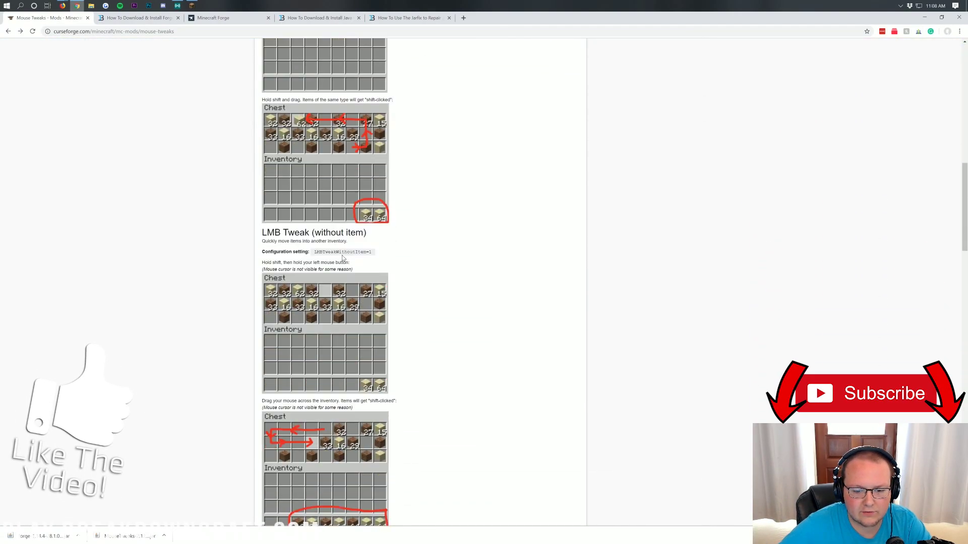
{"action": "scroll", "coordinate": [340, 258], "scroll_direction": "down", "scroll_amount": 5}
{"action": "scroll", "coordinate": [286, 131], "scroll_direction": "up", "scroll_amount": 2}
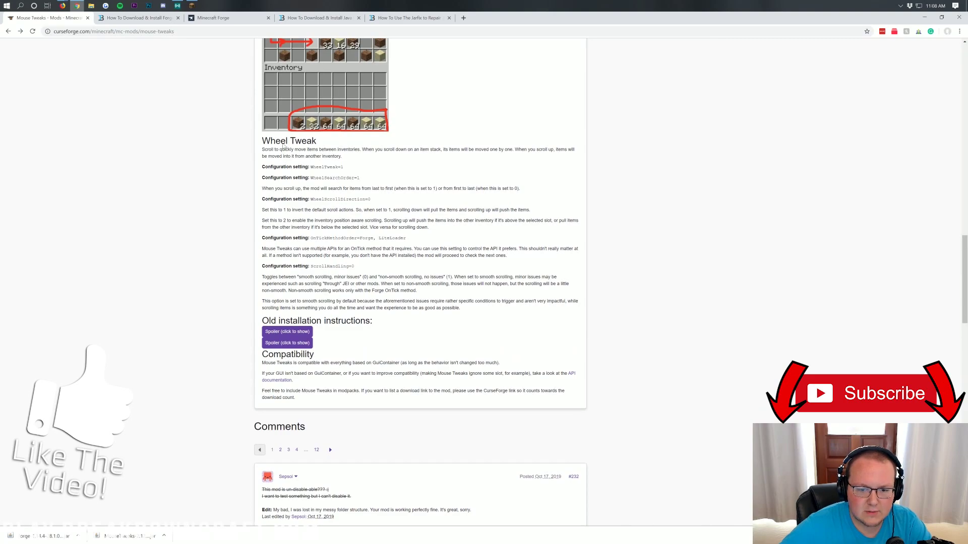
{"action": "scroll", "coordinate": [311, 362], "scroll_direction": "down", "scroll_amount": 1}
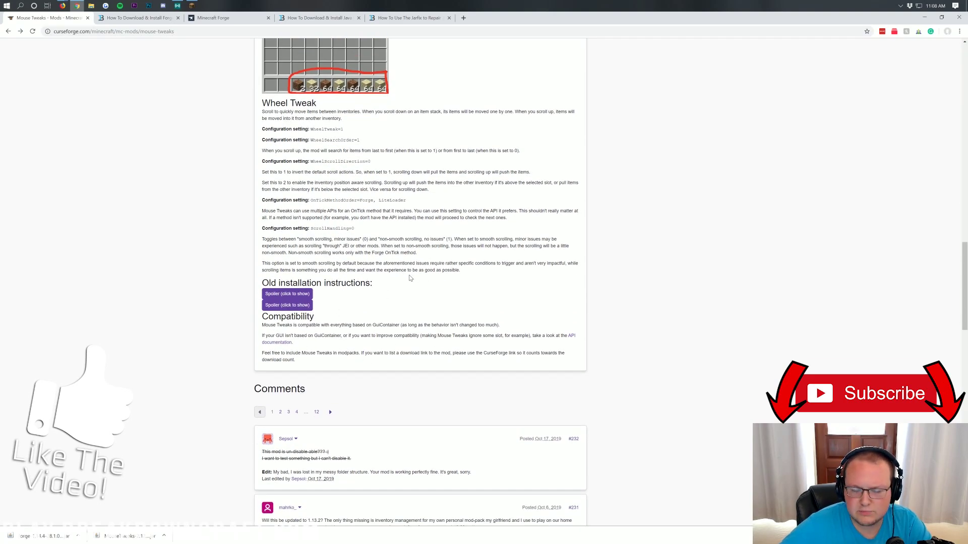
{"action": "scroll", "coordinate": [404, 278], "scroll_direction": "up", "scroll_amount": 15}
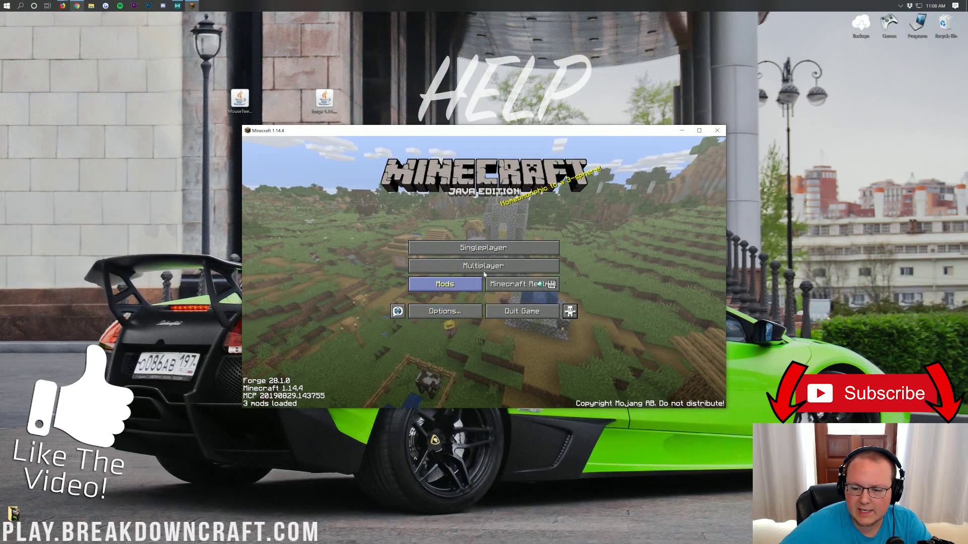
Return to Minecraft and open the multiplayer server list
{"action": "left_click", "coordinate": [483, 285]}
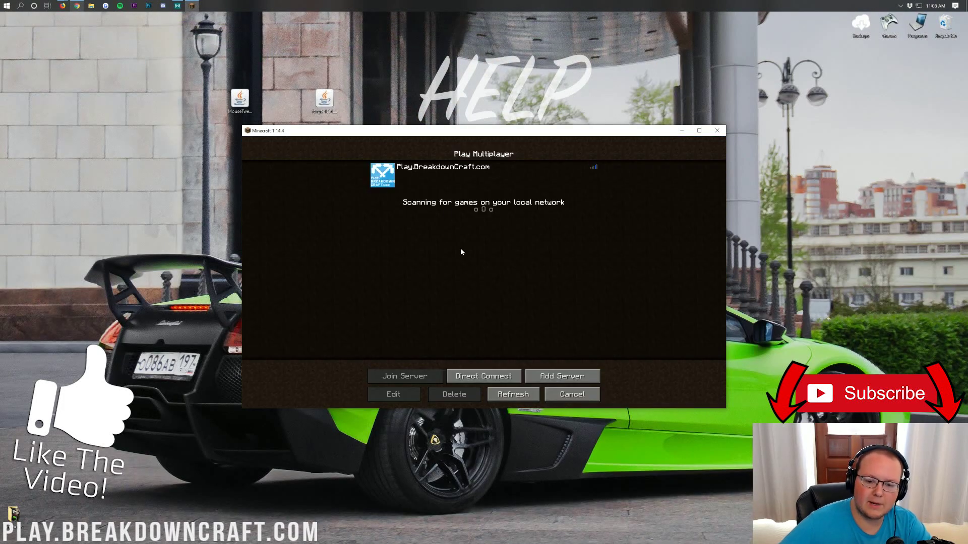